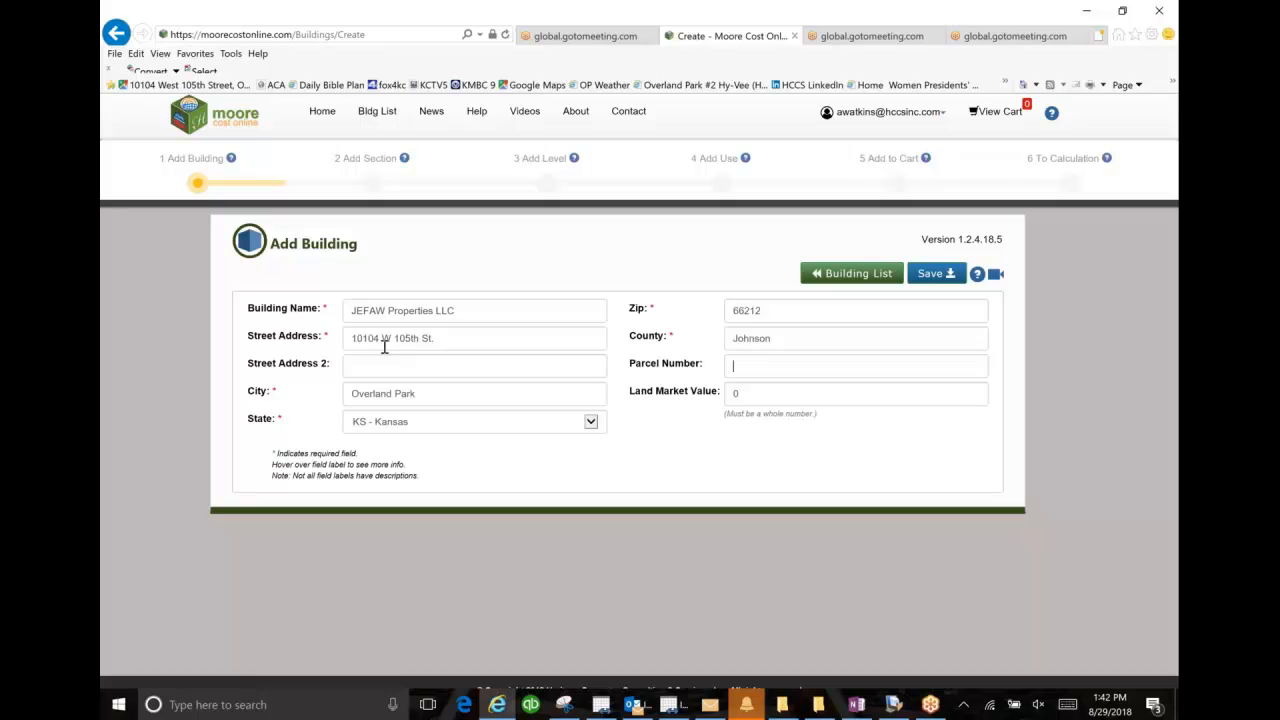
Step: Enter the building's parcel number, set its land market value to 172930, and save the building
{"action": "key", "text": "ctrl+v"}
{"action": "key", "text": "Tab"}
{"action": "type", "text": "1"}
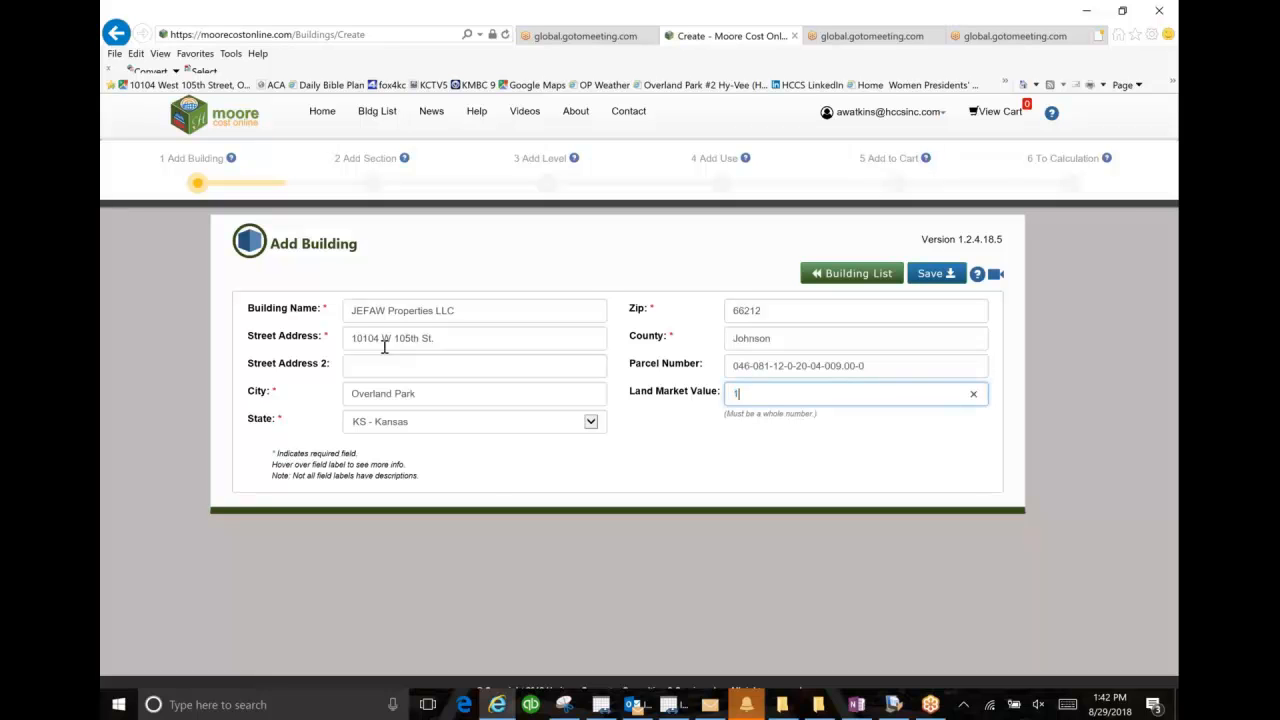
{"action": "type", "text": "72930"}
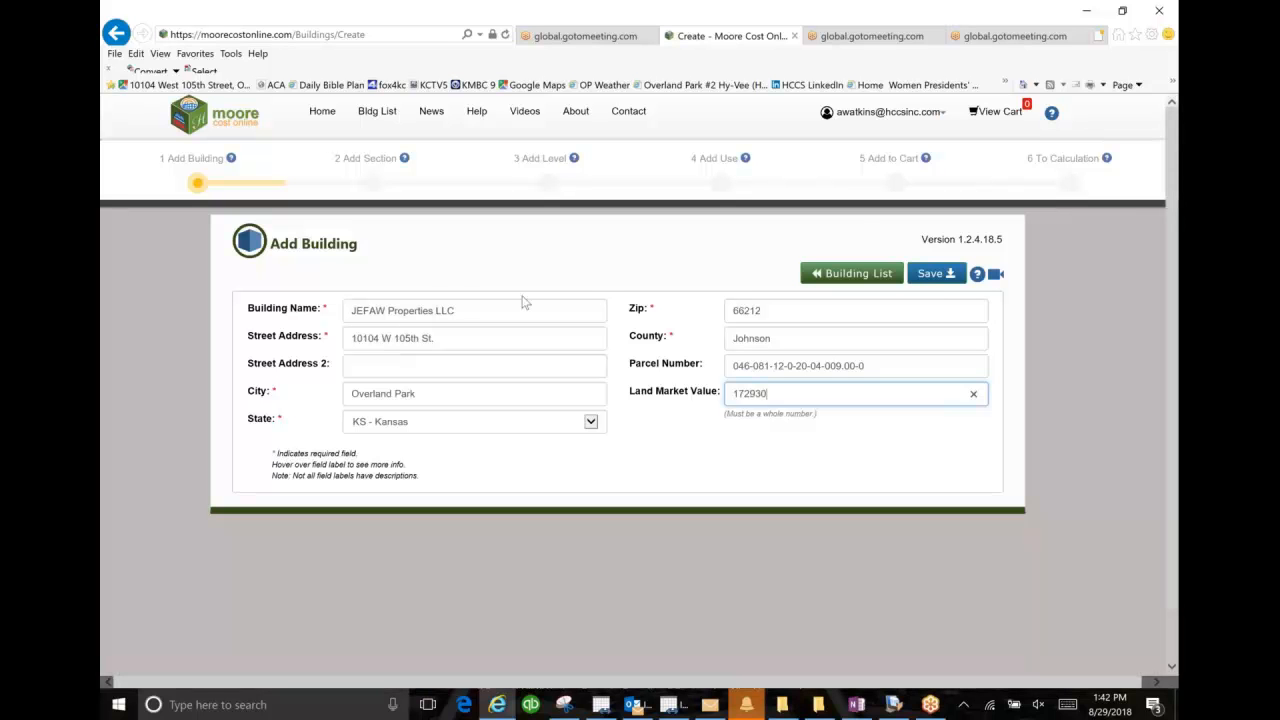
{"action": "left_click", "coordinate": [937, 283]}
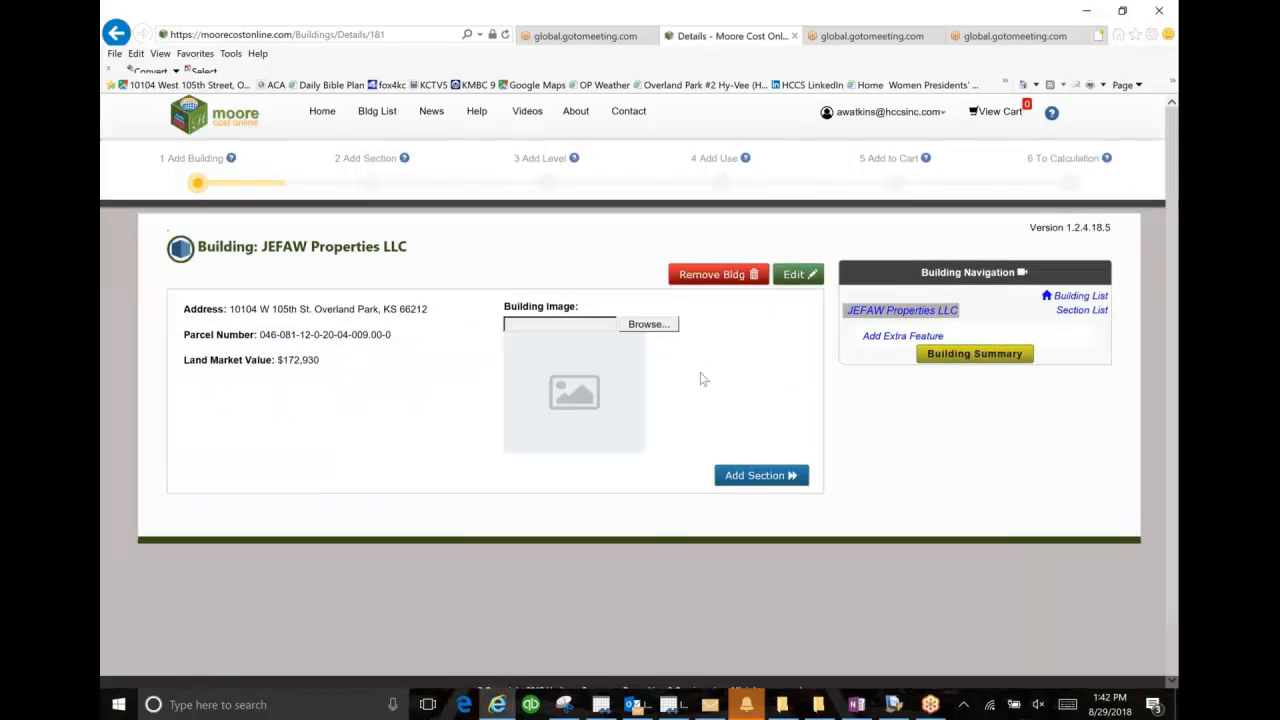
Step: Upload BldgImage.jpg as the building image
{"action": "left_click", "coordinate": [660, 326]}
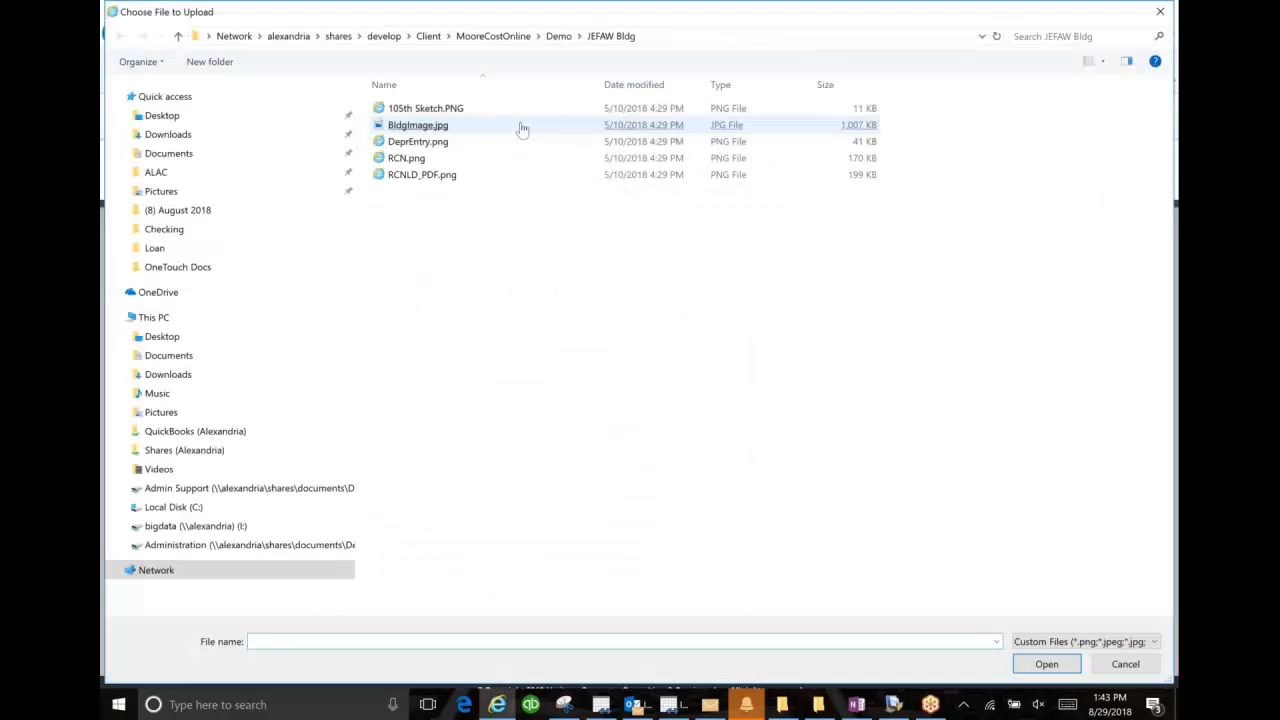
{"action": "left_click", "coordinate": [480, 125]}
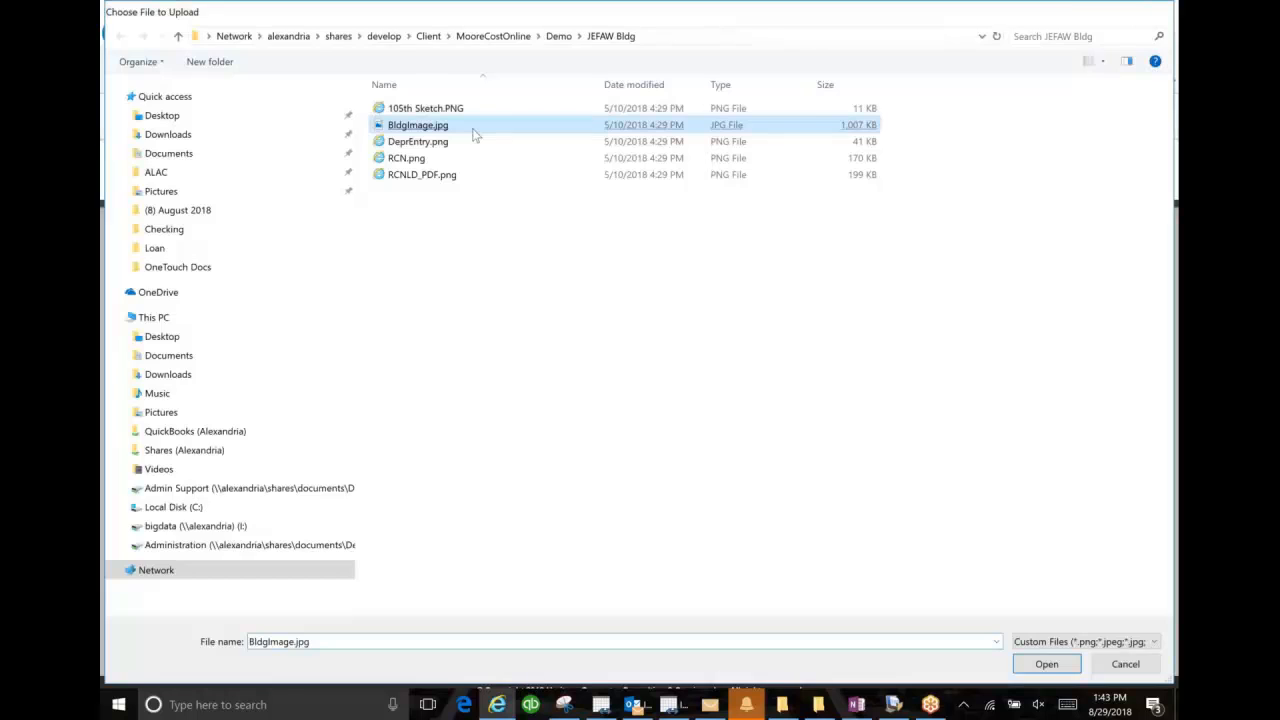
{"action": "double_click", "coordinate": [476, 134]}
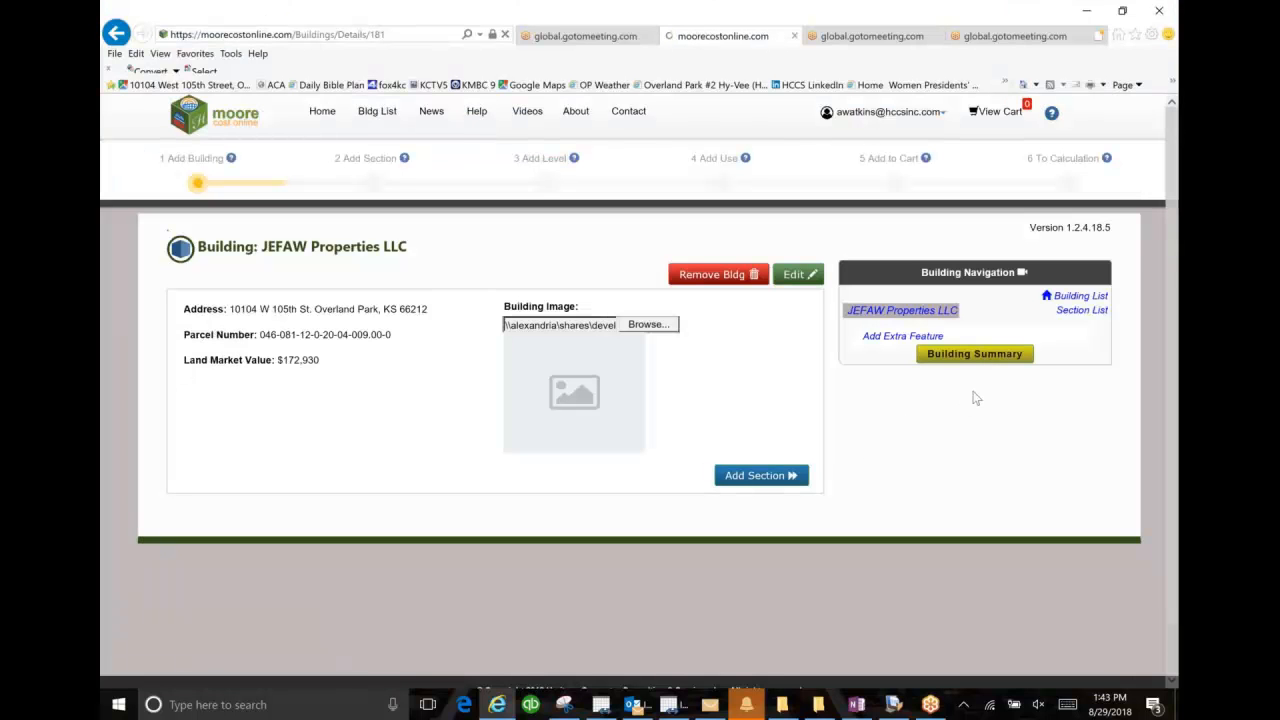
Step: Add a section to the building named Section 1, with year constructed 1986 and effective year constructed 1986
{"action": "left_click", "coordinate": [756, 475]}
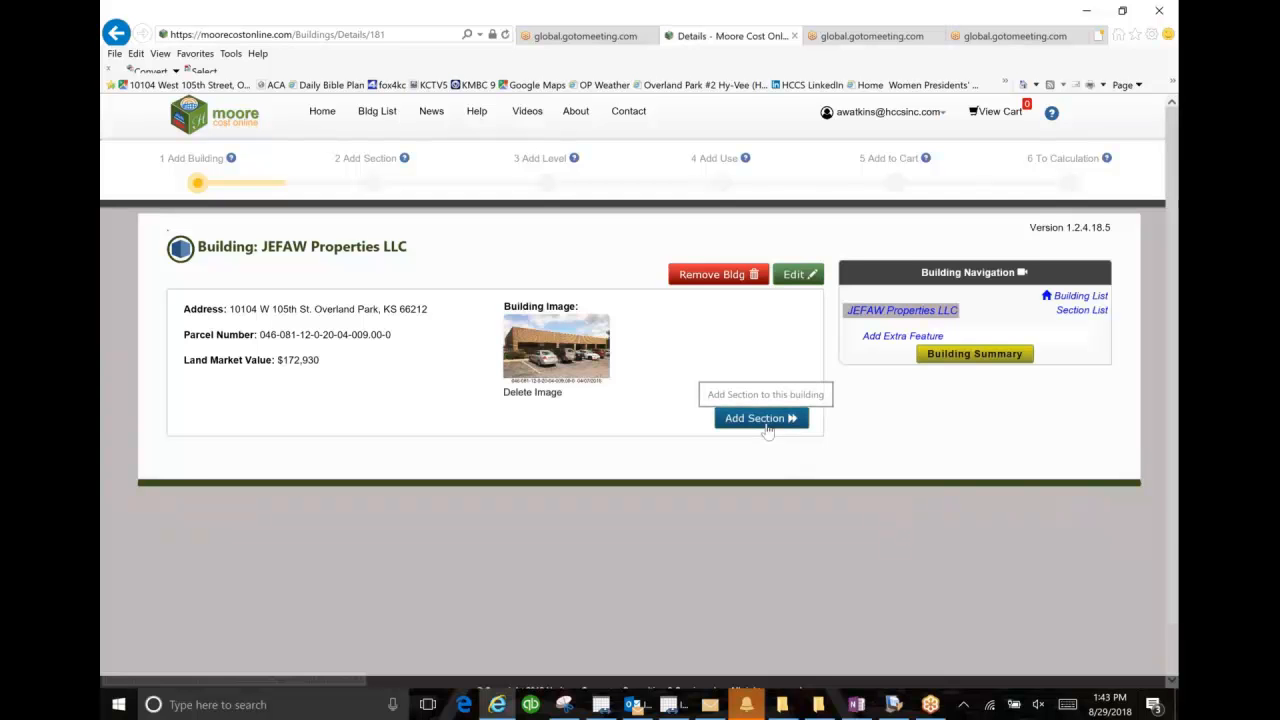
{"action": "left_click", "coordinate": [762, 418]}
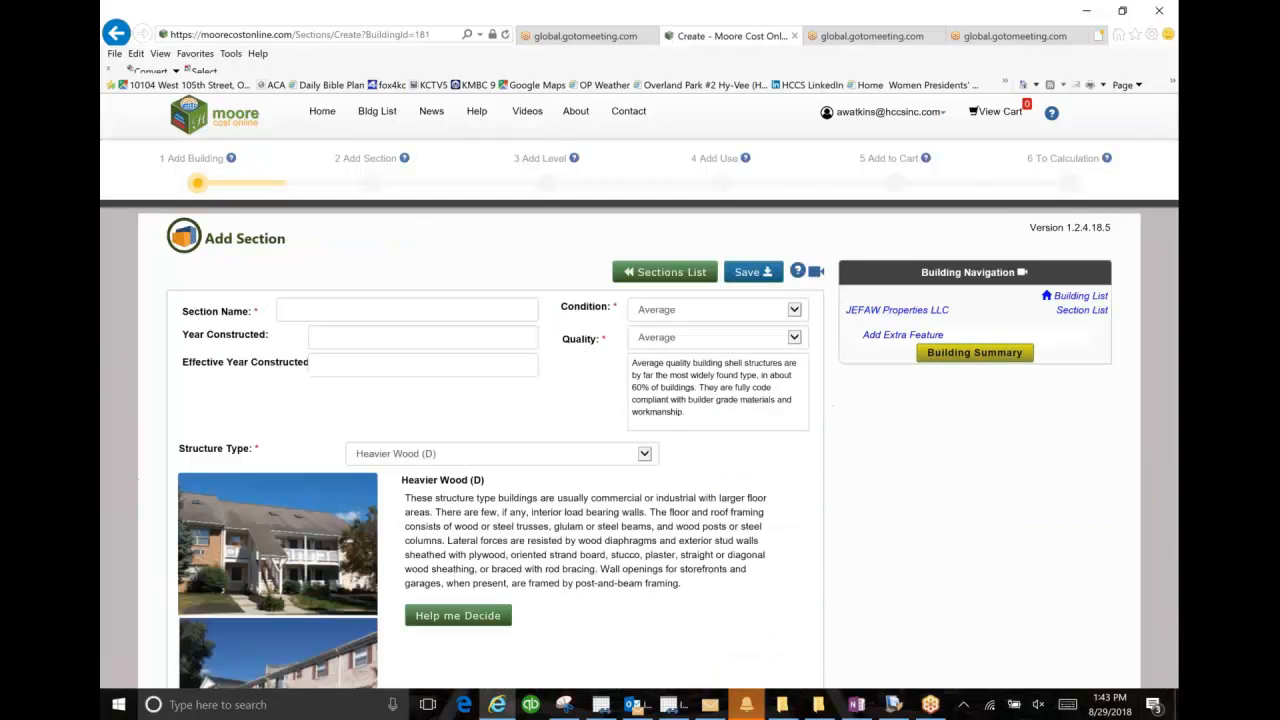
{"action": "left_click", "coordinate": [389, 308]}
{"action": "type", "text": "Section"}
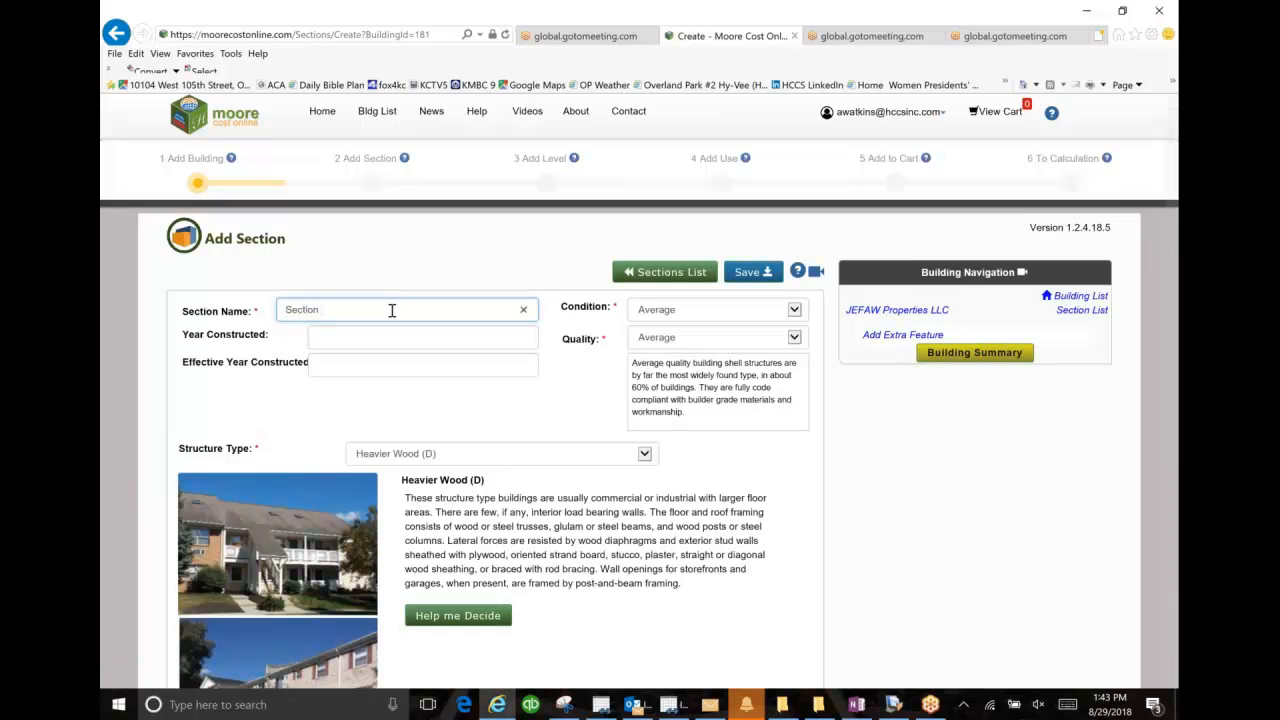
{"action": "type", "text": " 1"}
{"action": "key", "text": "Tab"}
{"action": "type", "text": "1986"}
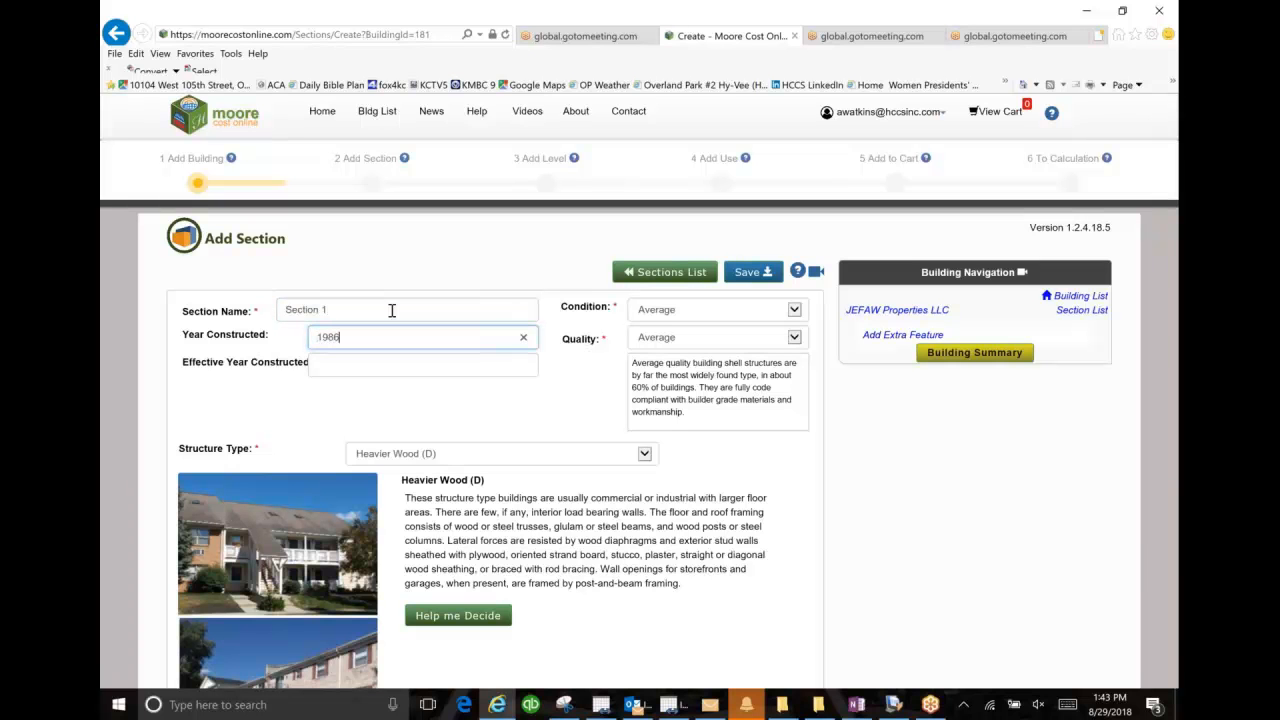
{"action": "key", "text": "Tab"}
{"action": "type", "text": "1986"}
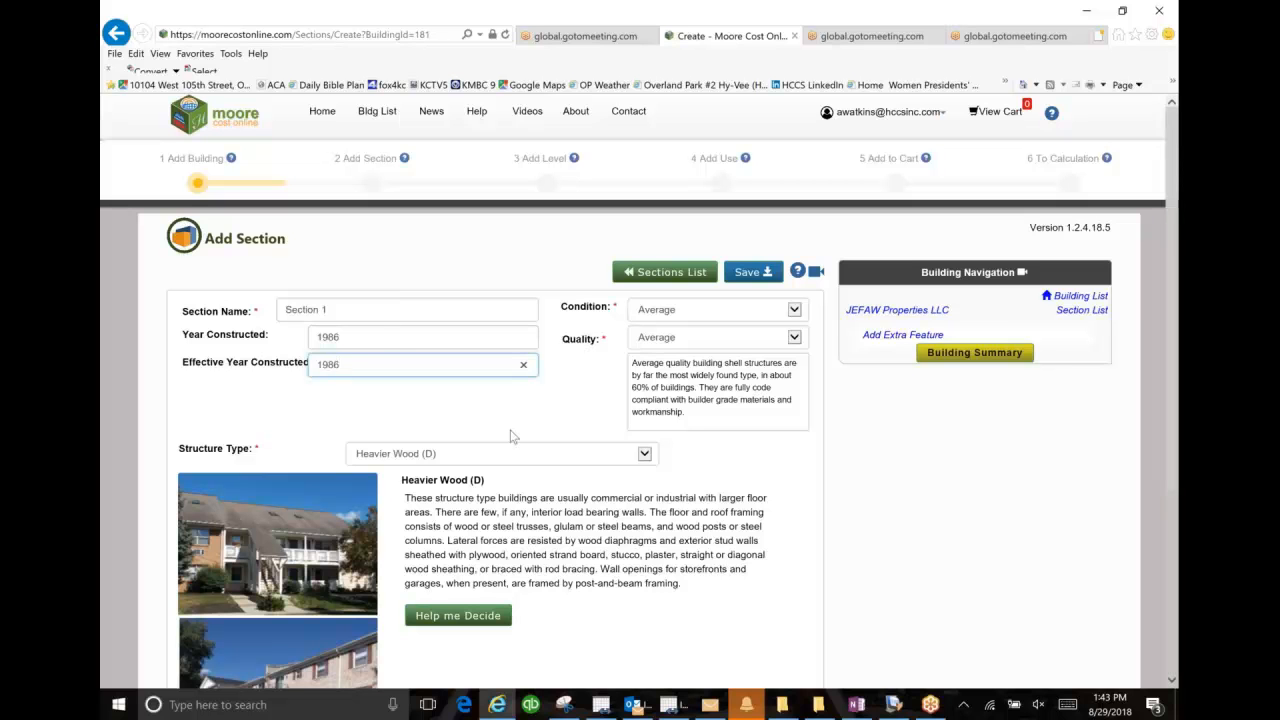
Step: Review the structure type options and the reference table of building structural types, and return to the section form
{"action": "left_click", "coordinate": [643, 461]}
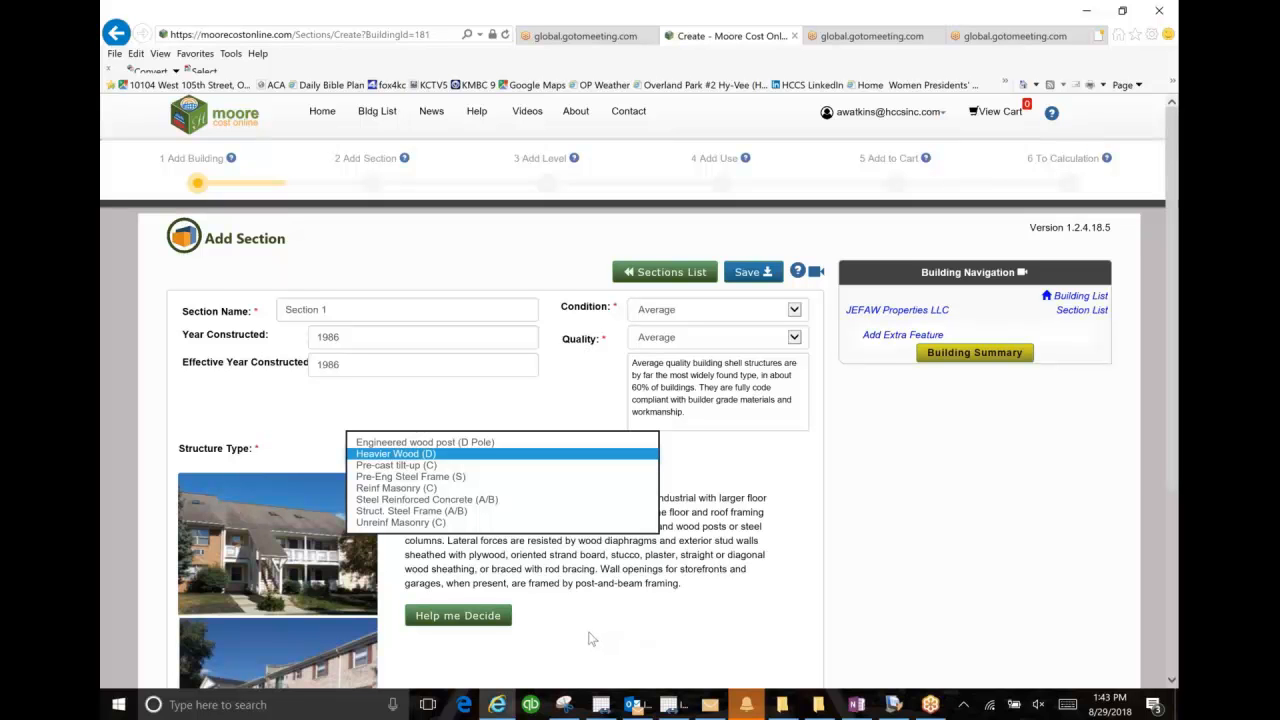
{"action": "left_click", "coordinate": [500, 618]}
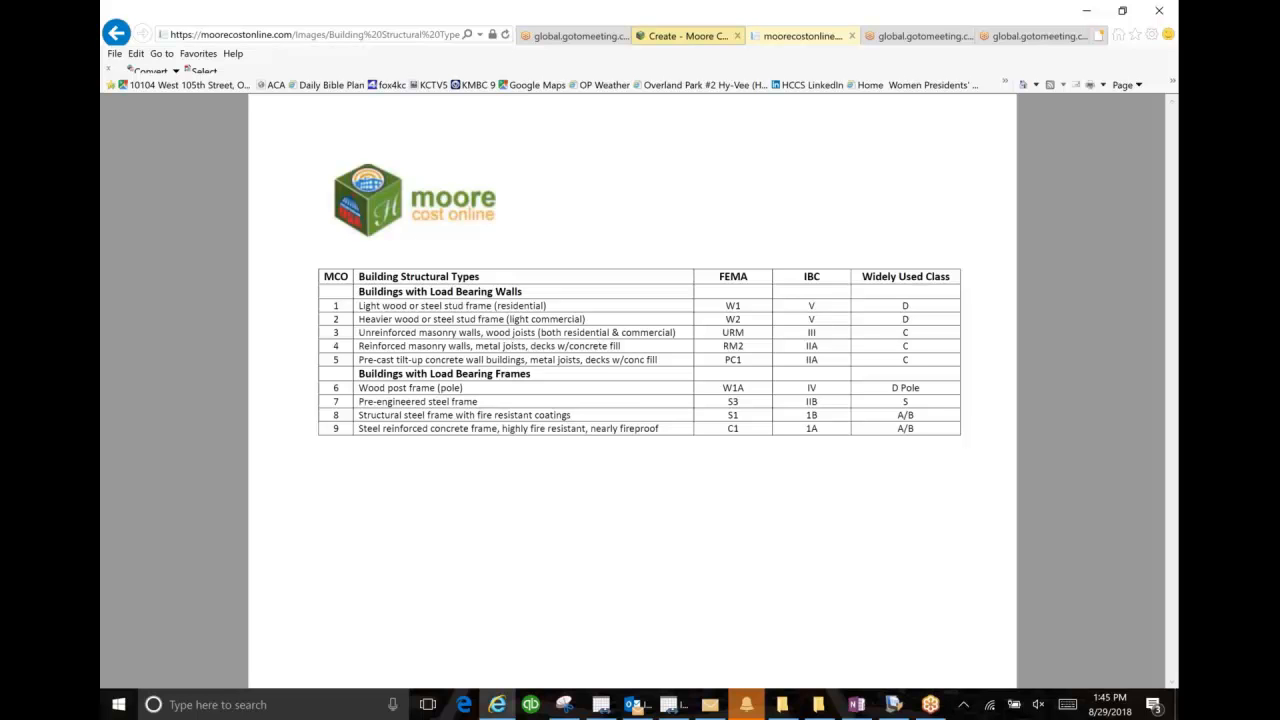
{"action": "left_click", "coordinate": [705, 35]}
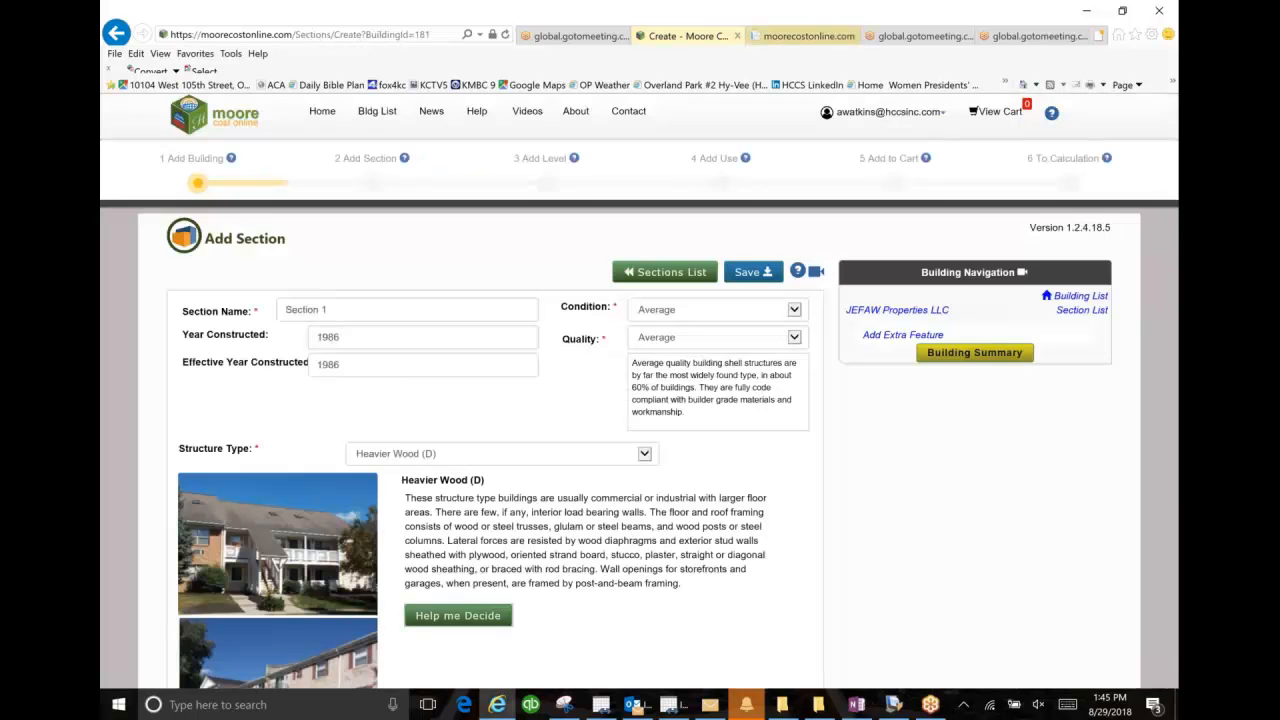
{"action": "left_click", "coordinate": [795, 35]}
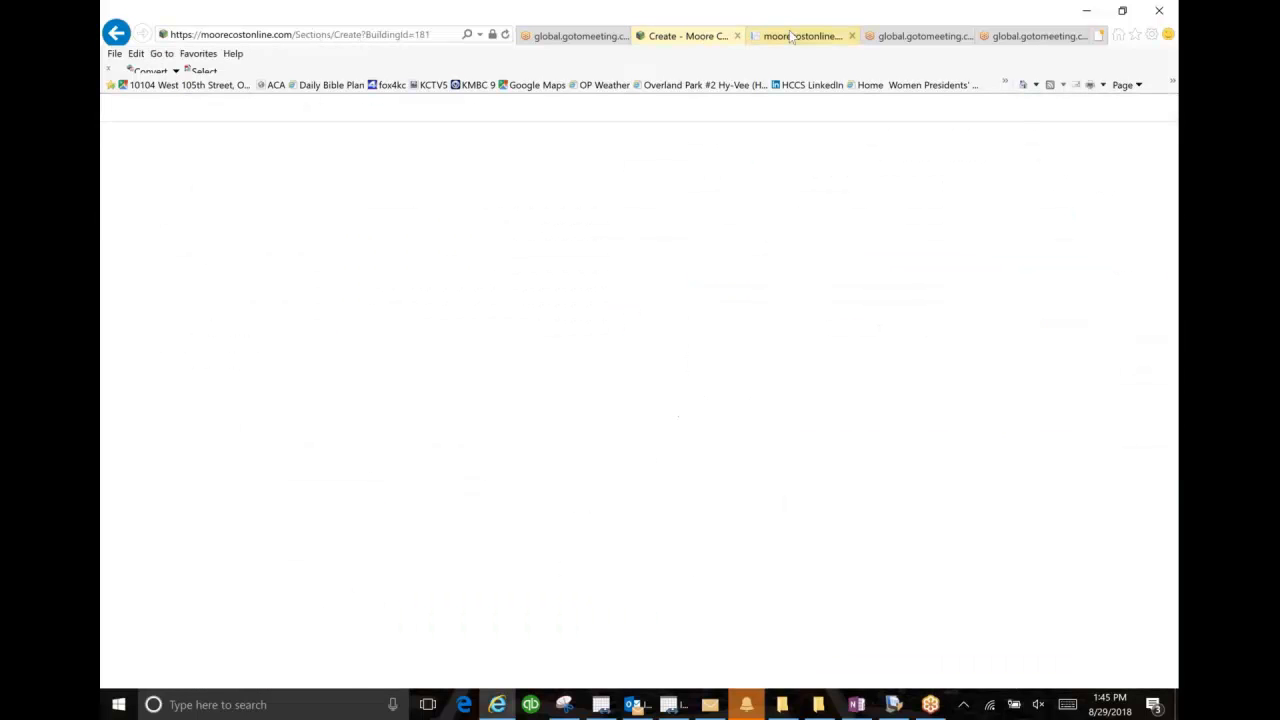
{"action": "left_click", "coordinate": [698, 38]}
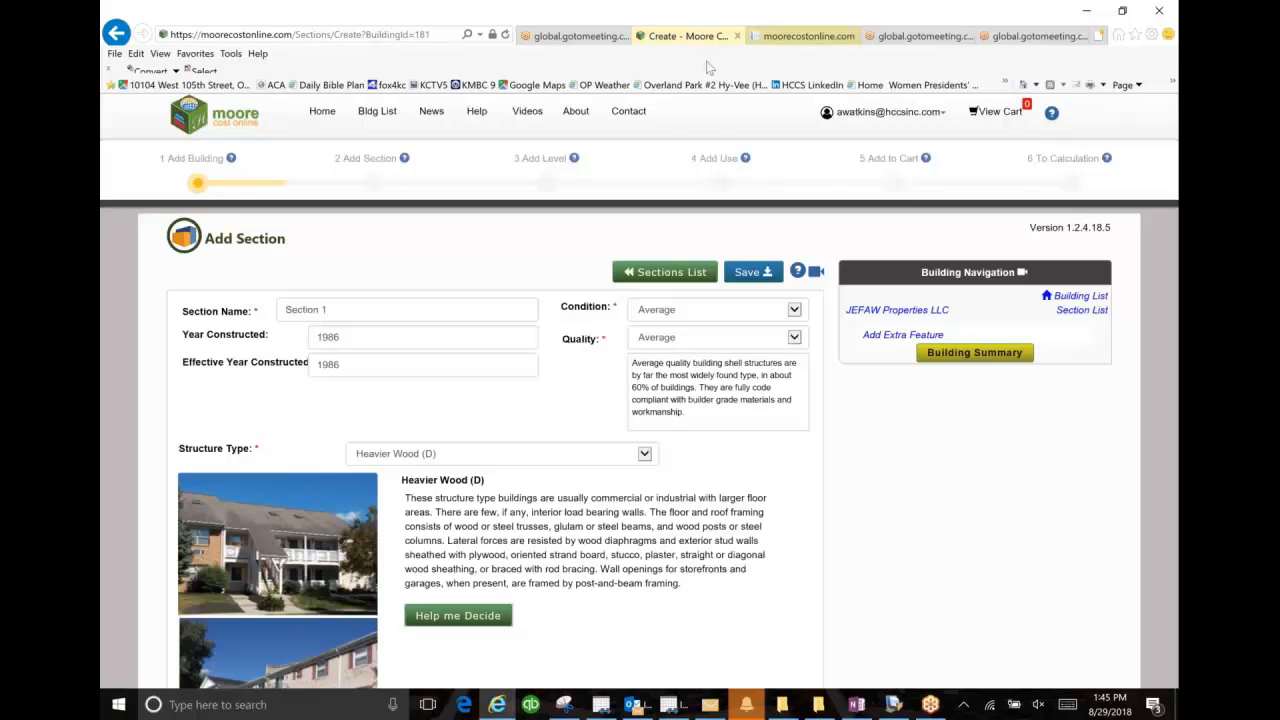
Step: Set the section's structure type to Unreinf Masonry (C) and keep its quality at Average
{"action": "left_click", "coordinate": [646, 455]}
{"action": "left_click", "coordinate": [646, 455]}
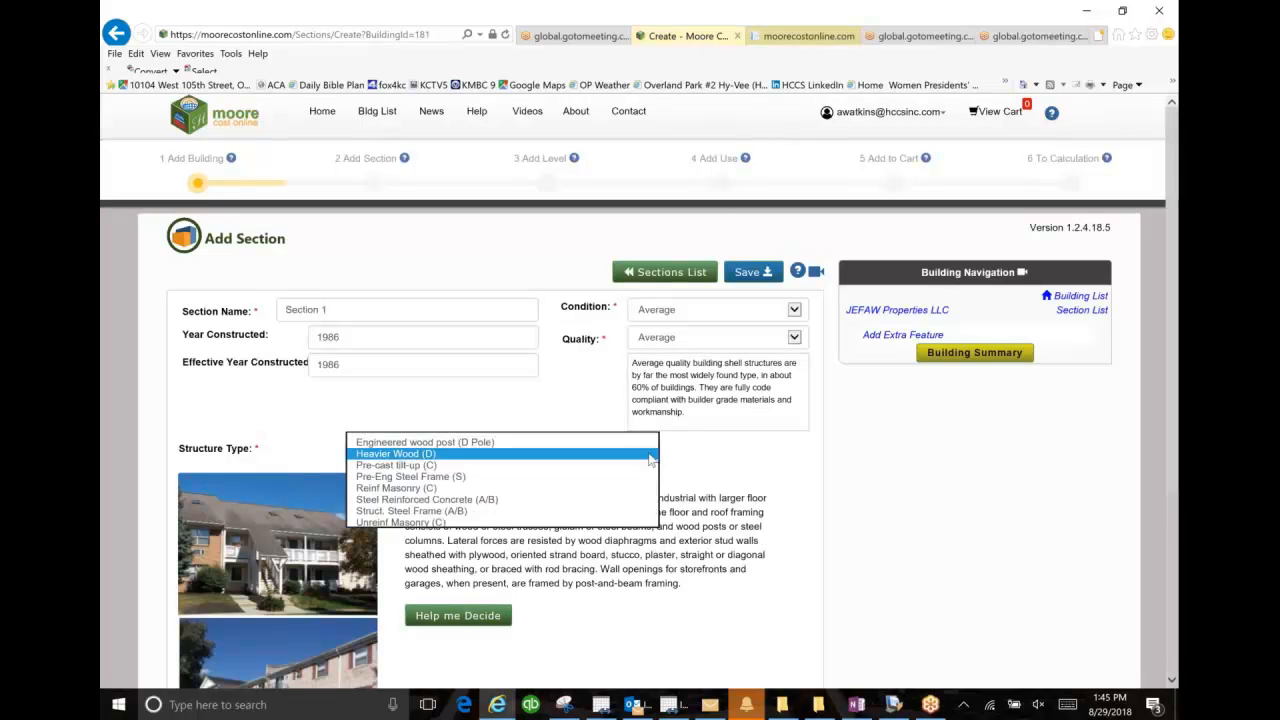
{"action": "left_click", "coordinate": [620, 522]}
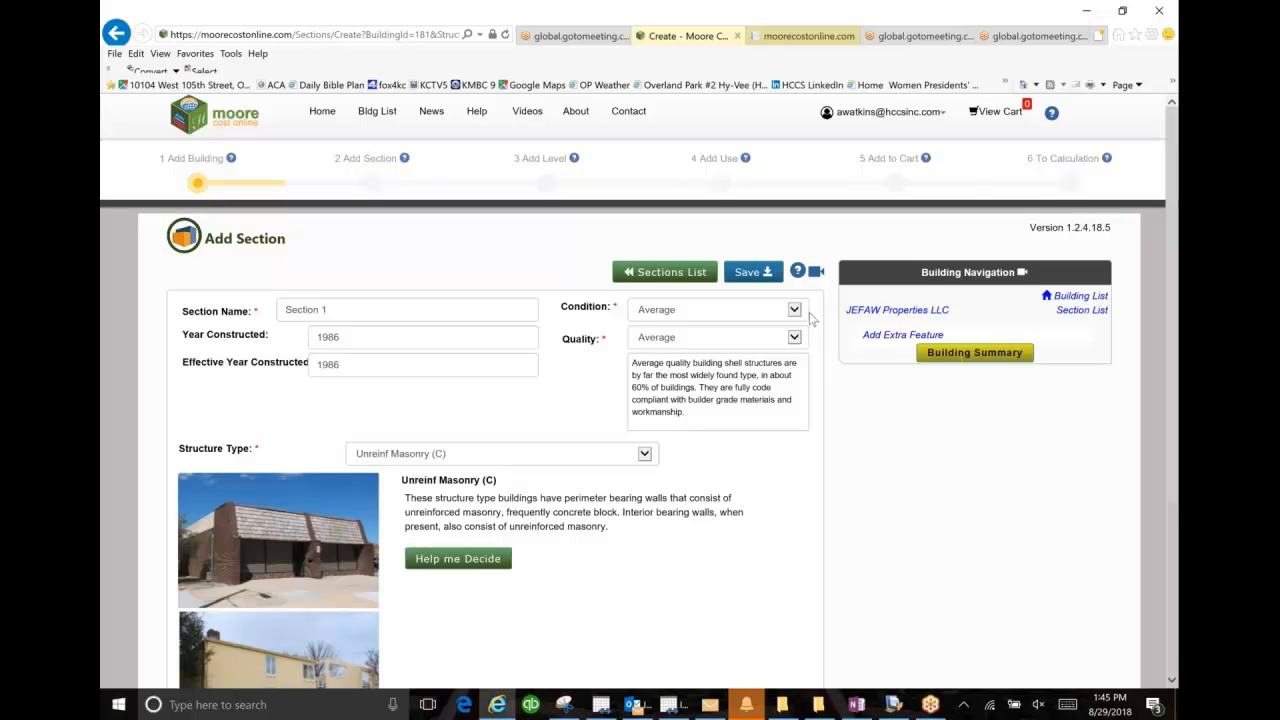
{"action": "left_click", "coordinate": [798, 341]}
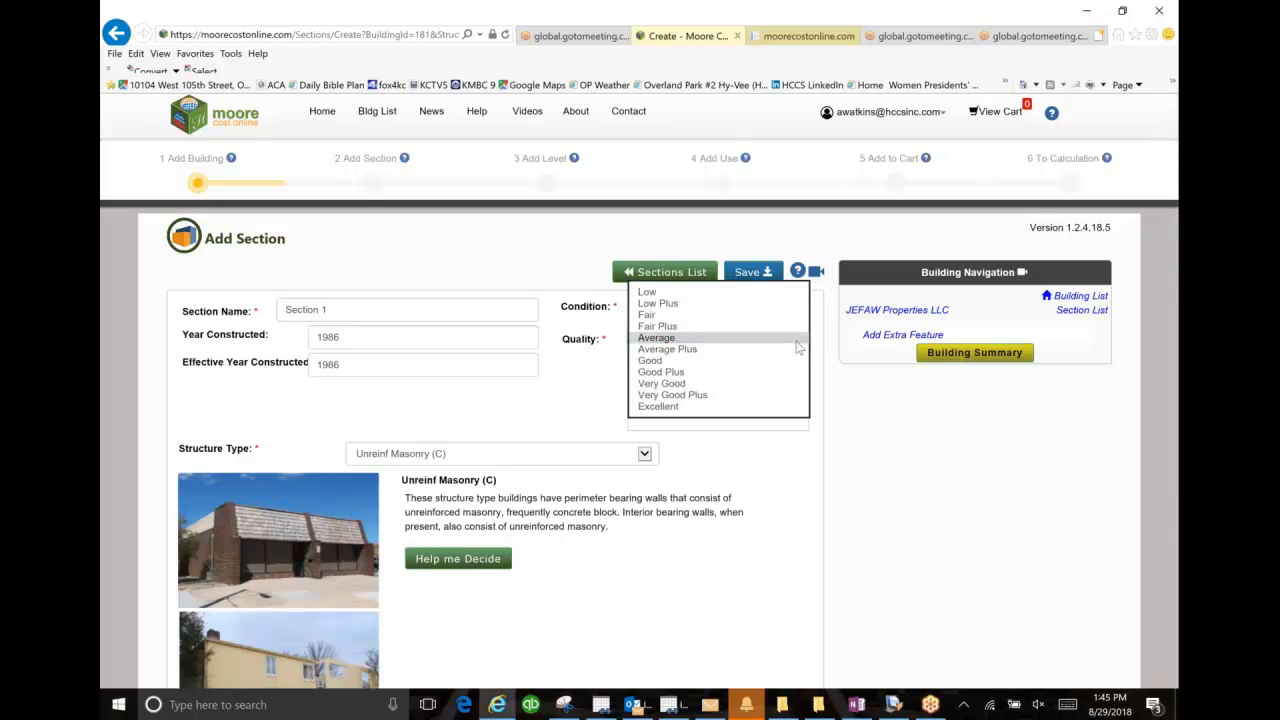
{"action": "left_click", "coordinate": [797, 342]}
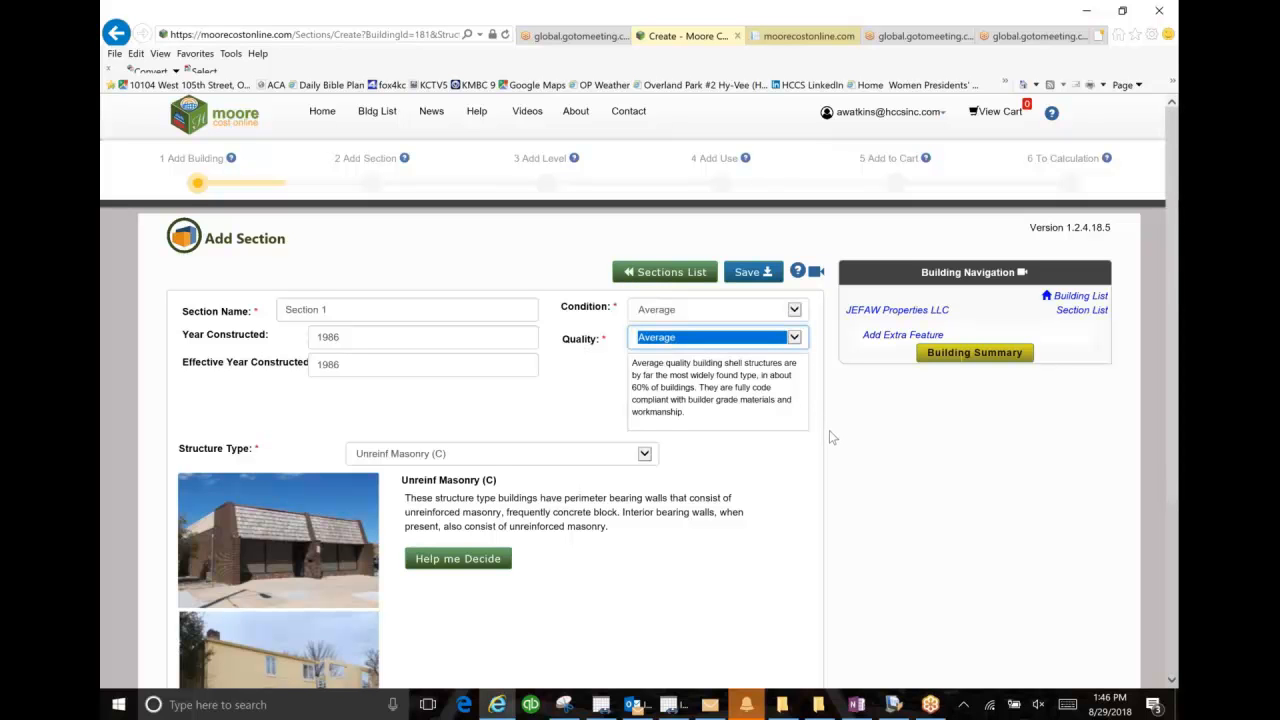
Step: Save the section and upload 105th Sketch.PNG as its section sketch
{"action": "left_click", "coordinate": [769, 273]}
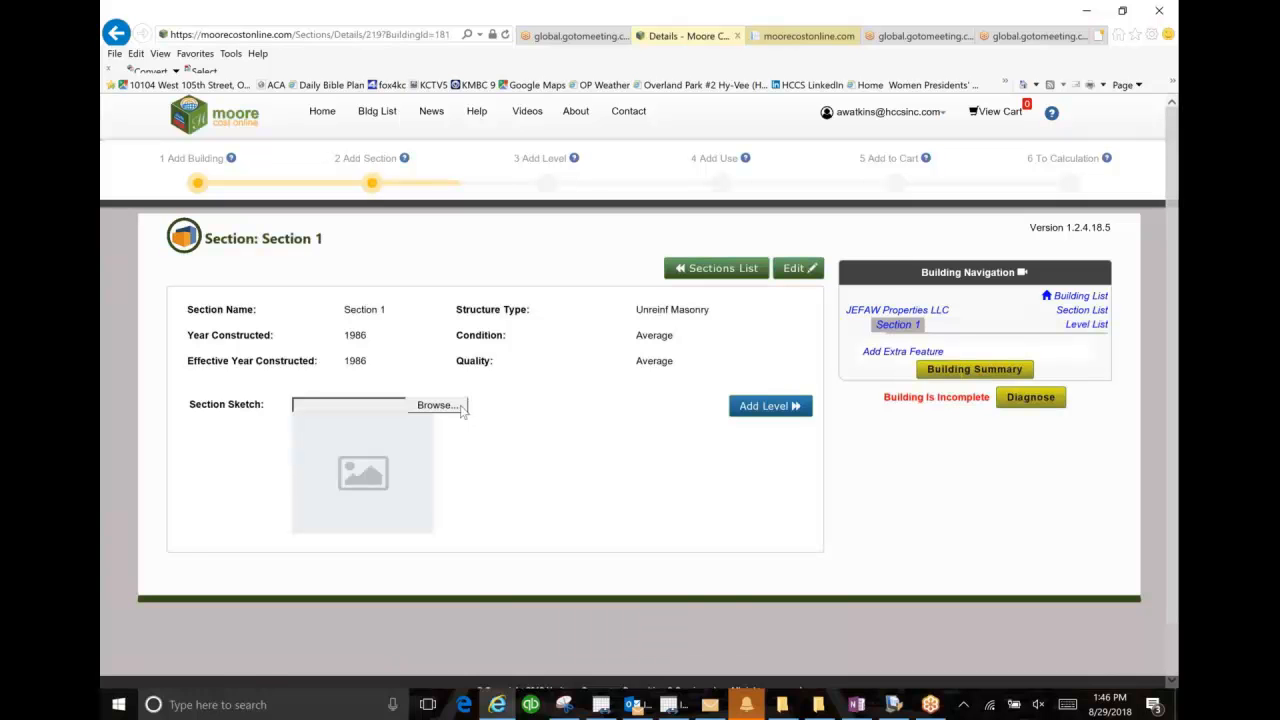
{"action": "left_click", "coordinate": [461, 408]}
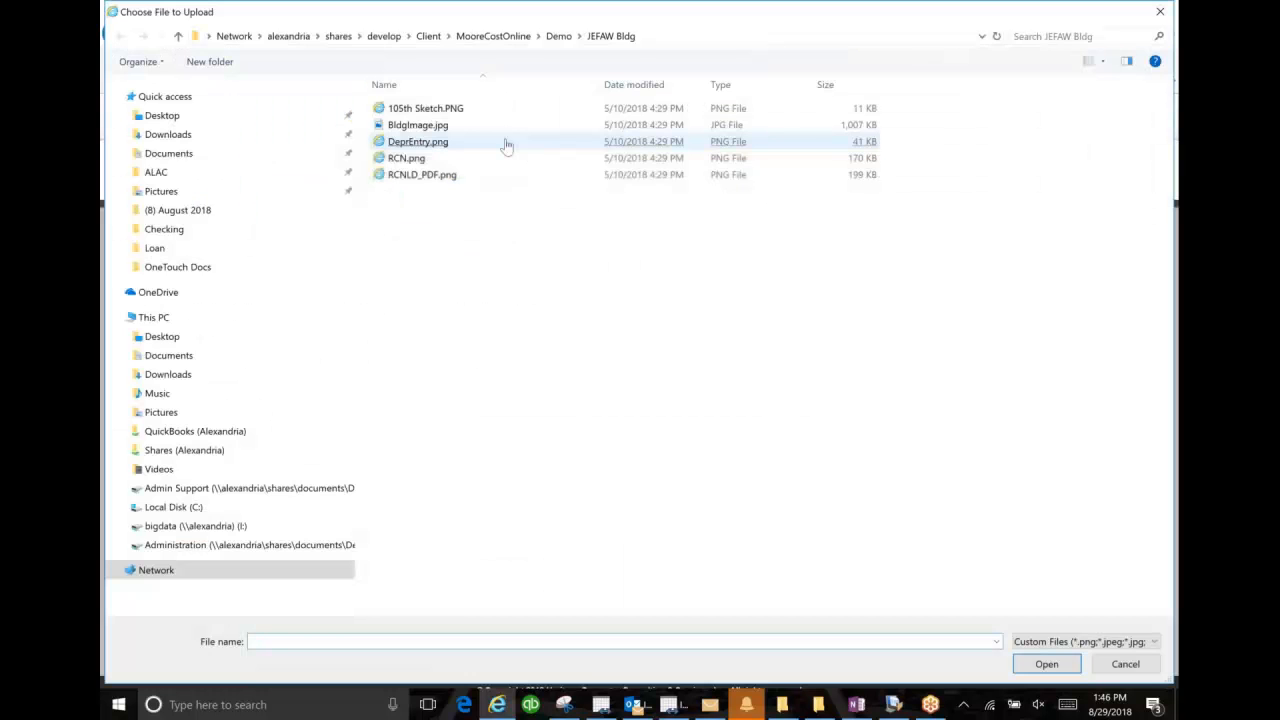
{"action": "double_click", "coordinate": [430, 108]}
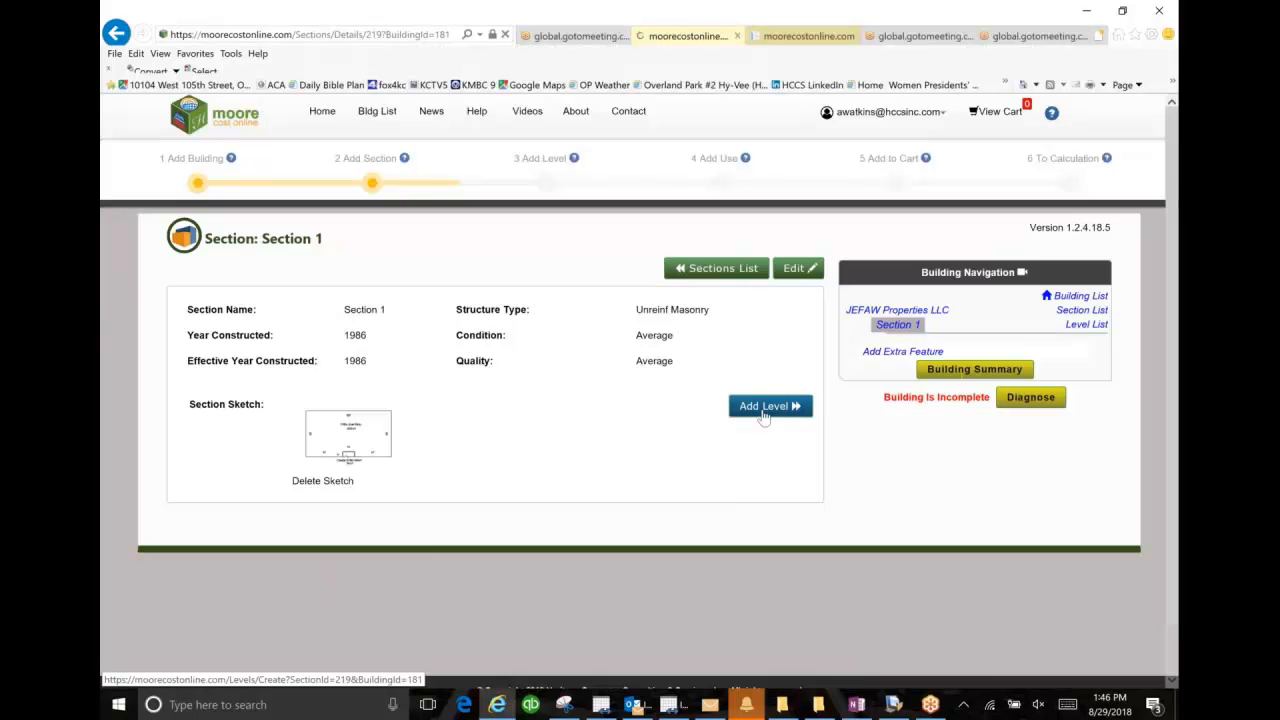
Step: Add a level named Level 1 to the section, with 2763 square feet, perimeter 326 and average wall height 14
{"action": "left_click", "coordinate": [764, 408]}
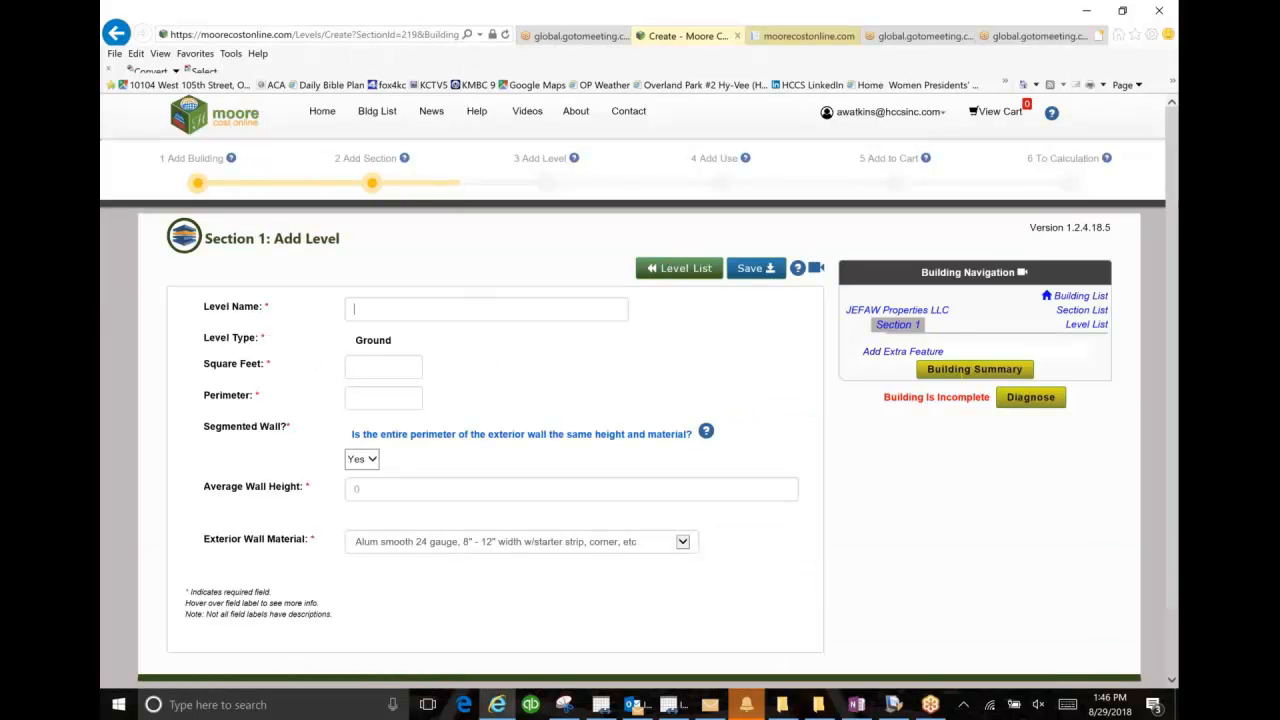
{"action": "type", "text": "Level 1"}
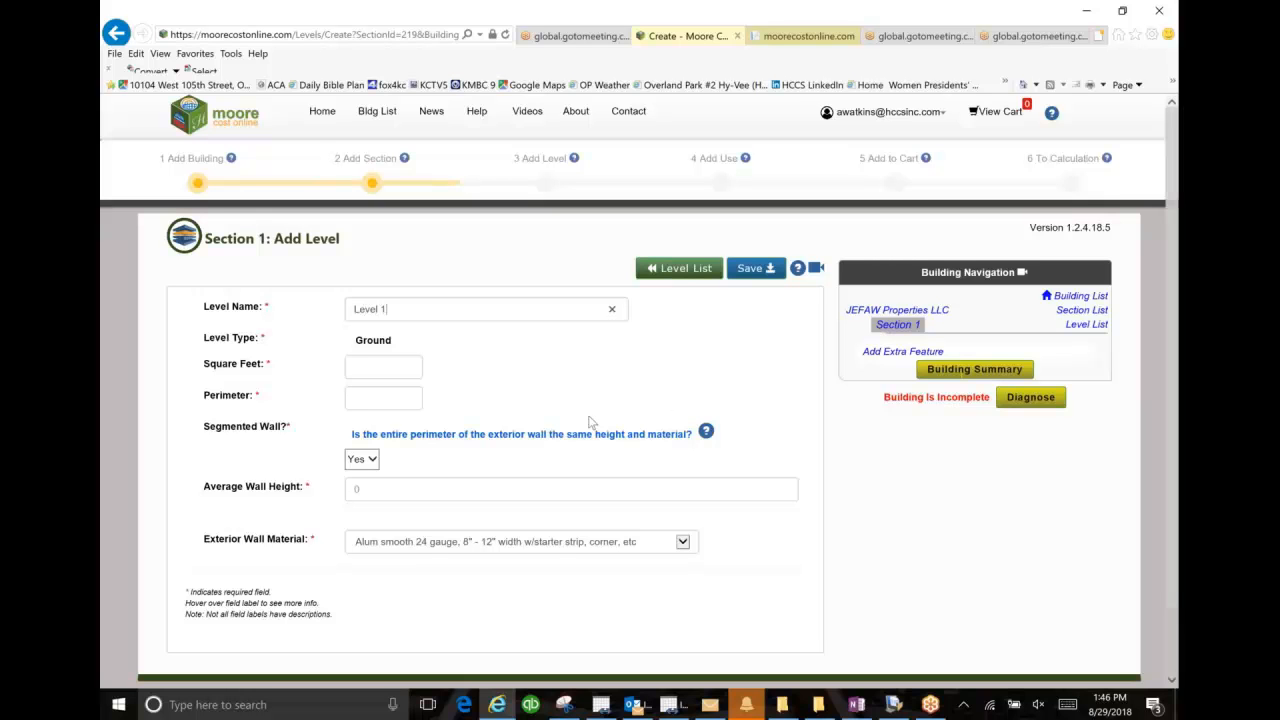
{"action": "left_click", "coordinate": [417, 366]}
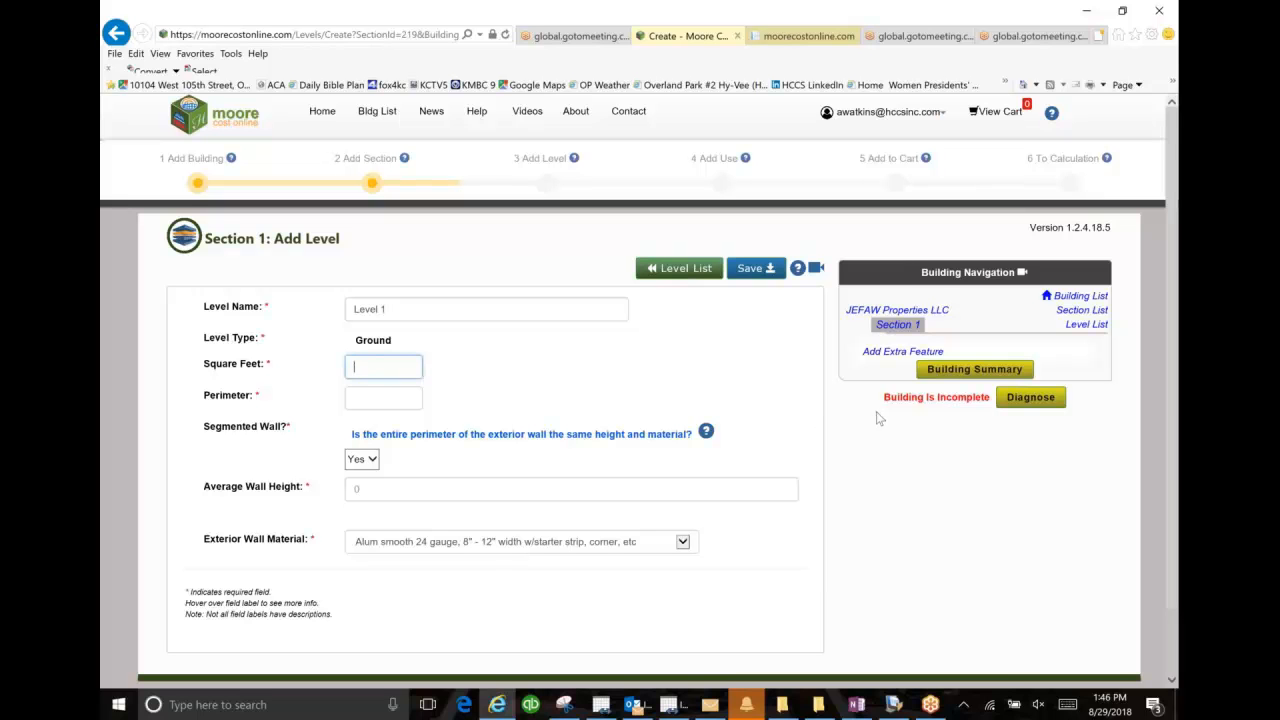
{"action": "type", "text": "2763"}
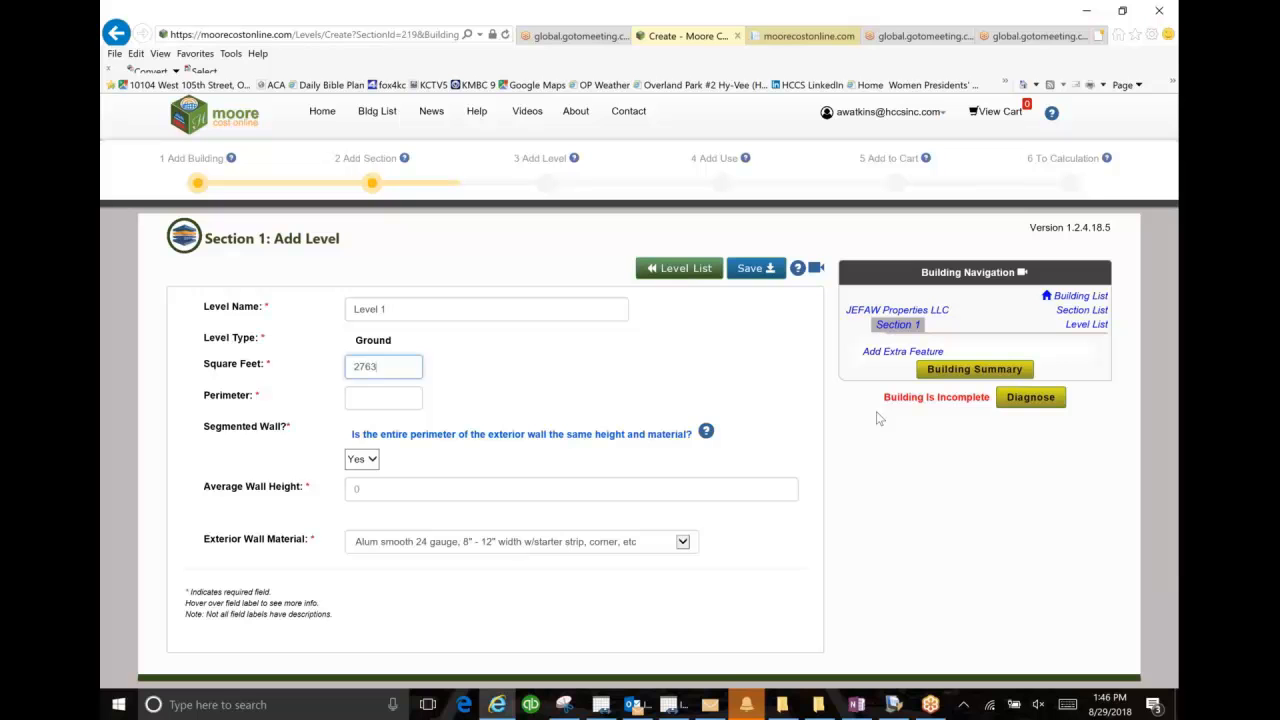
{"action": "key", "text": "Tab"}
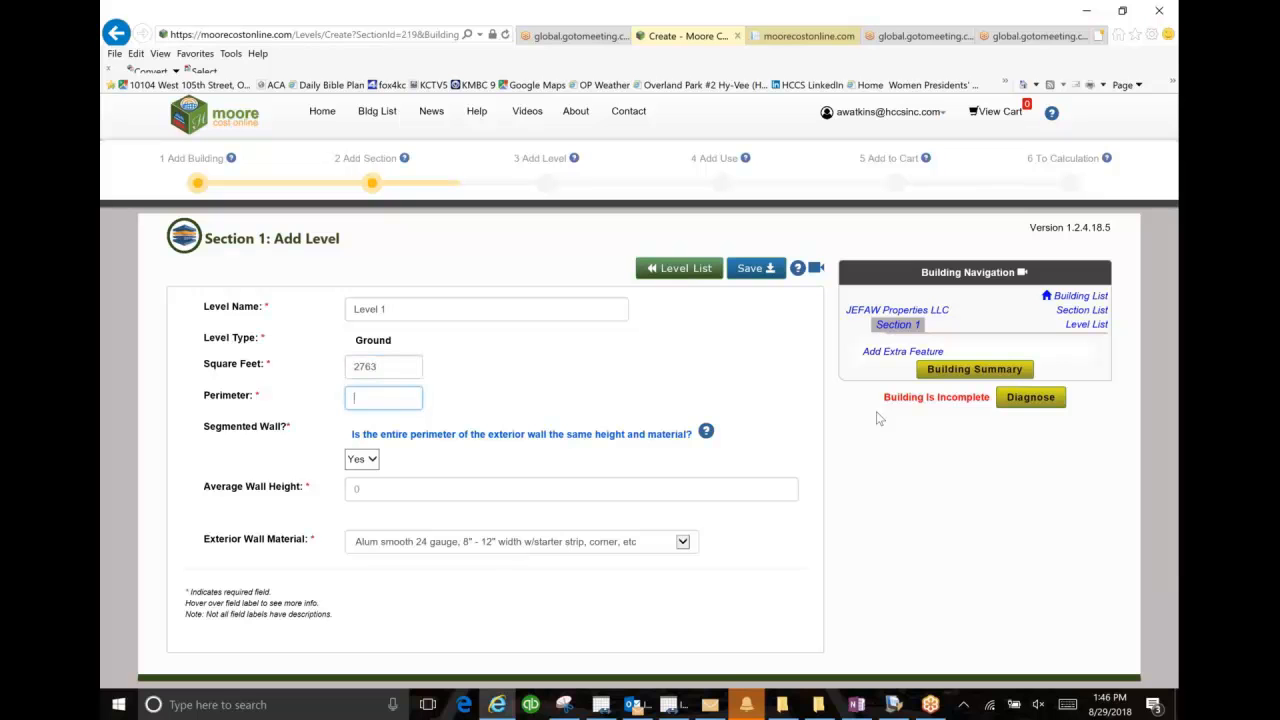
{"action": "type", "text": "326"}
{"action": "key", "text": "Tab"}
{"action": "key", "text": "Tab"}
{"action": "type", "text": "14"}
{"action": "key", "text": "Tab"}
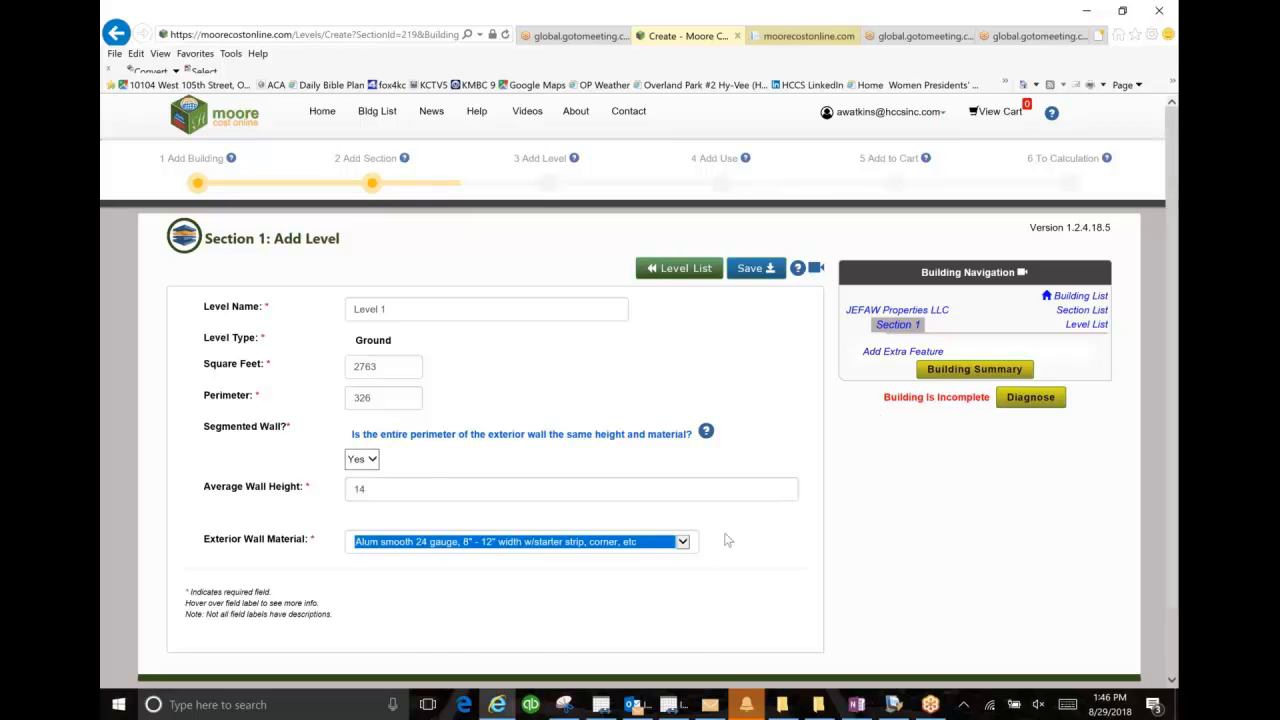
Step: Set the level's exterior wall material to Brick 4" veneer facing and save the level
{"action": "left_click", "coordinate": [682, 541]}
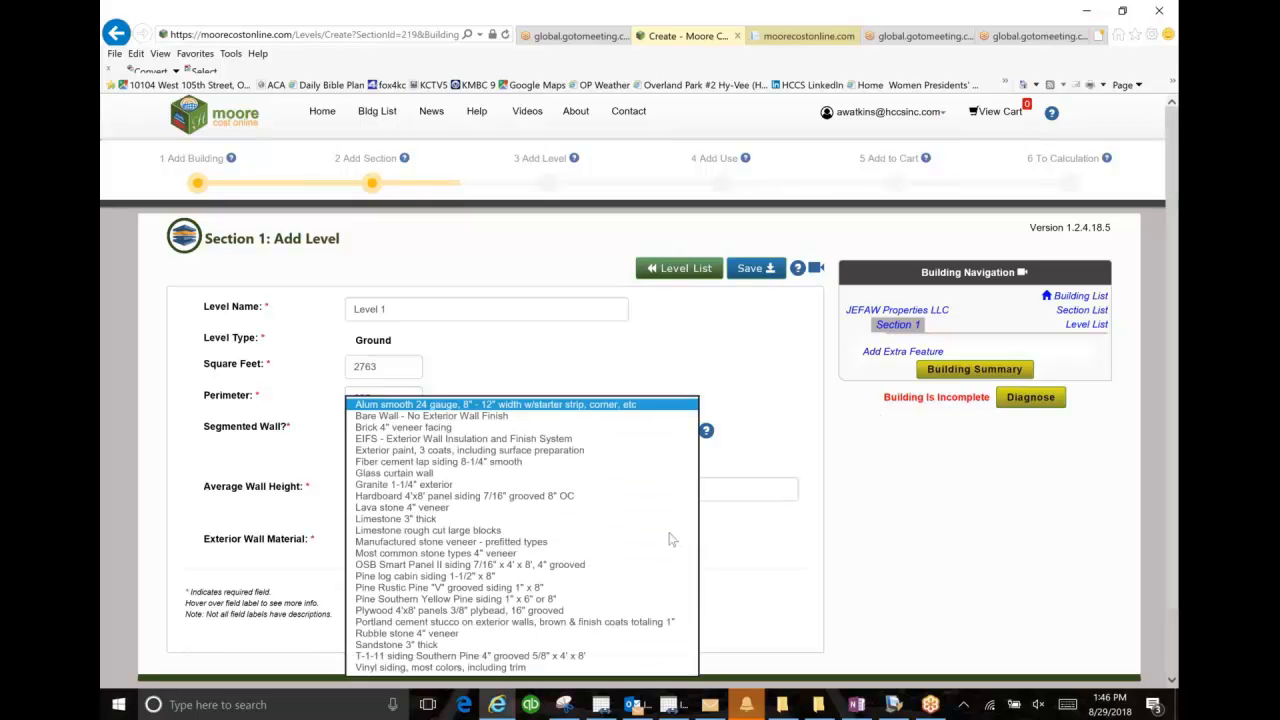
{"action": "left_click", "coordinate": [407, 428]}
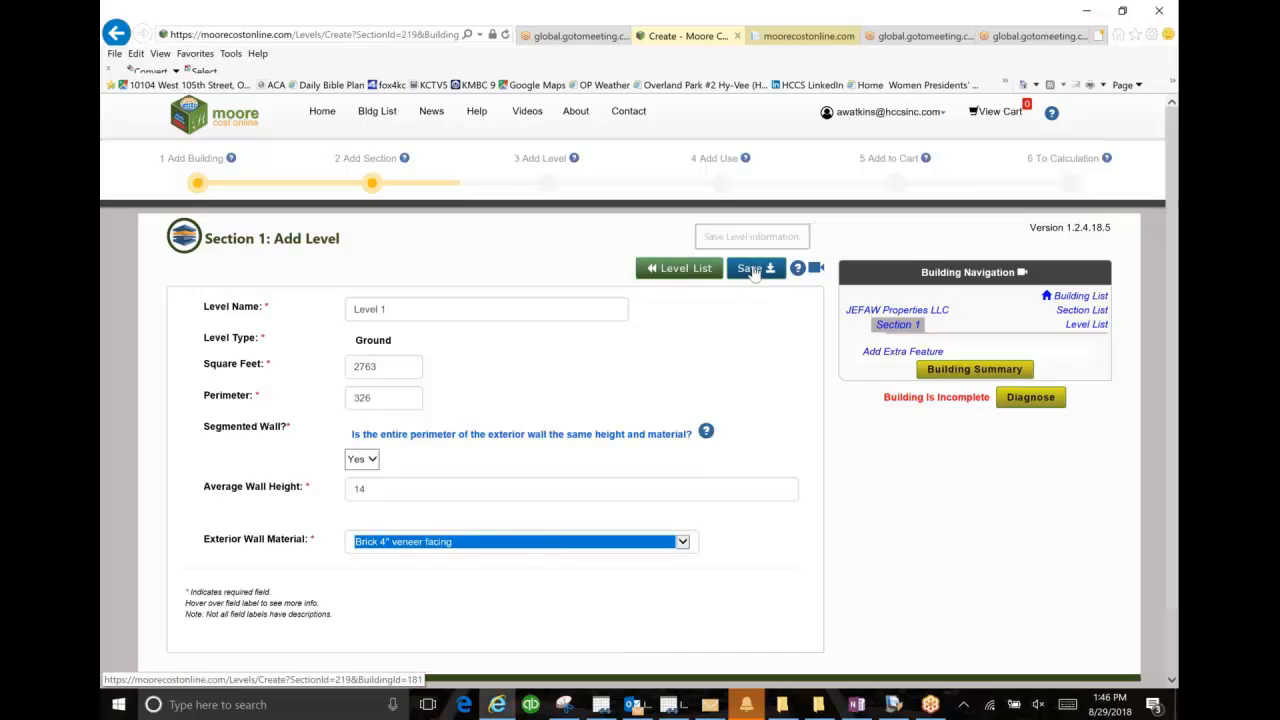
{"action": "left_click", "coordinate": [760, 277]}
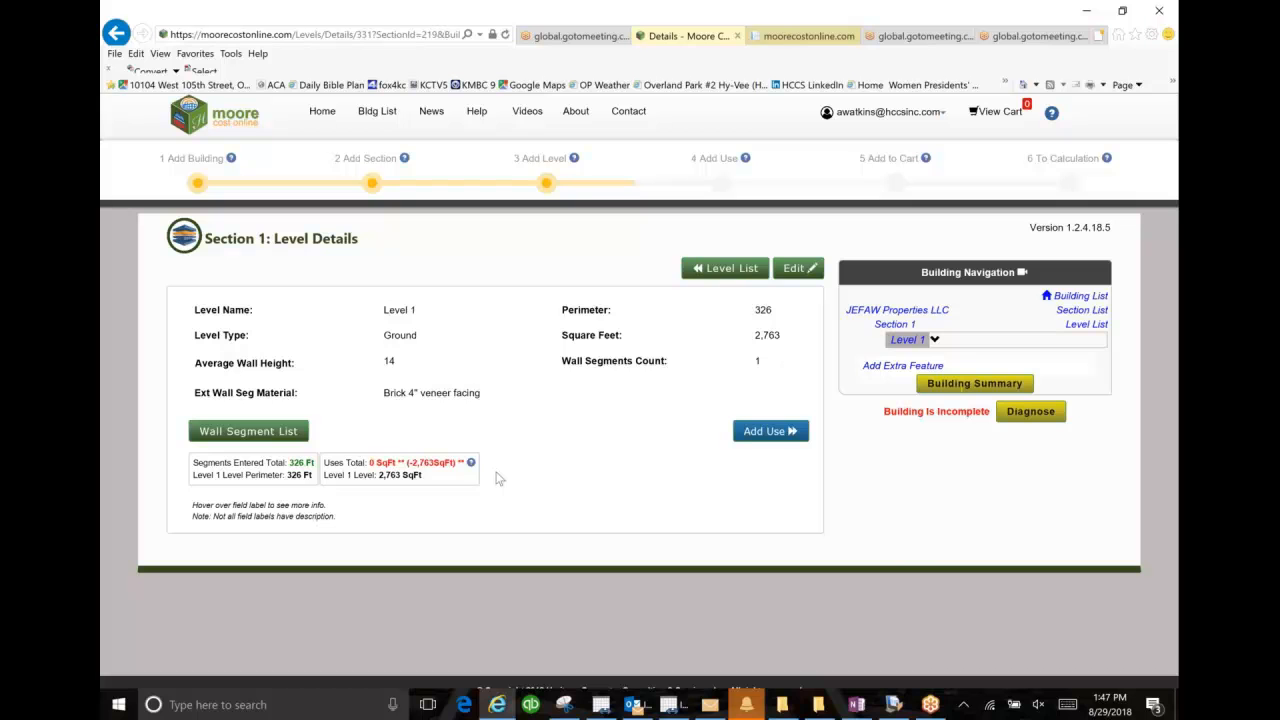
Step: Start a use for Level 1 with main category General Office & Banking Uses and sub category 371 - Office, General
{"action": "left_click", "coordinate": [752, 433]}
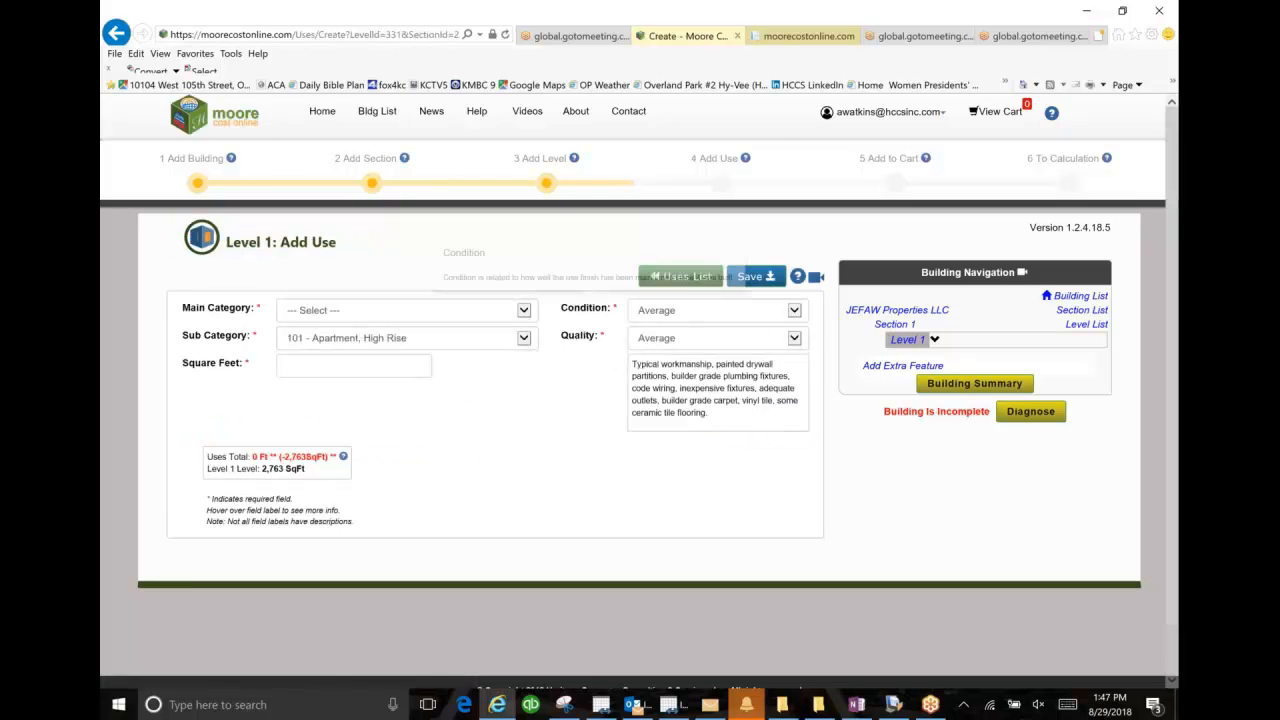
{"action": "left_click", "coordinate": [527, 313]}
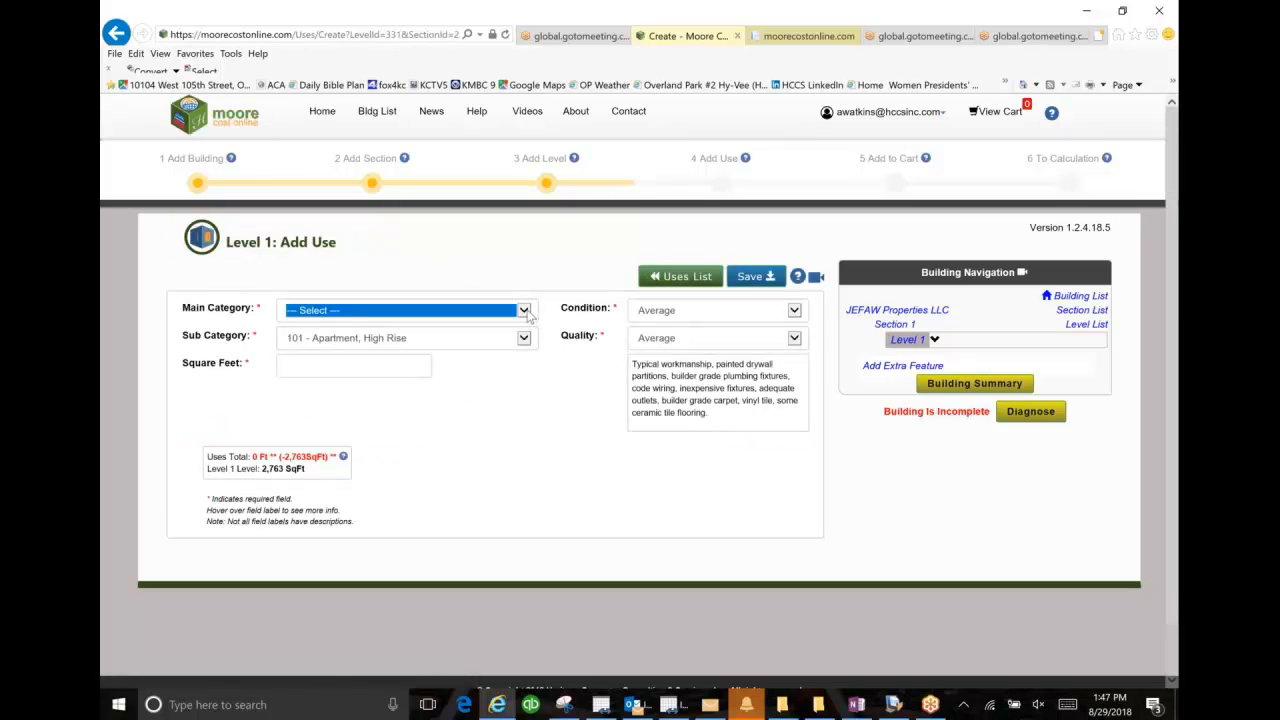
{"action": "left_click", "coordinate": [524, 311]}
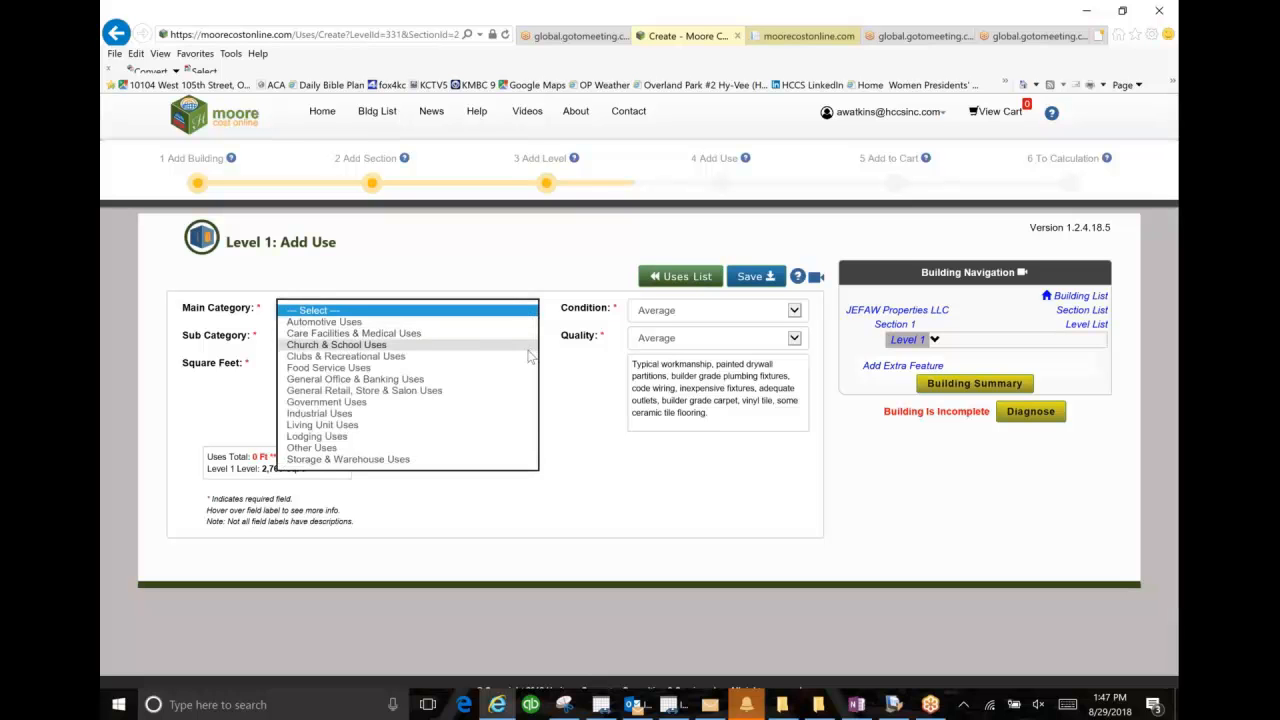
{"action": "left_click", "coordinate": [522, 380]}
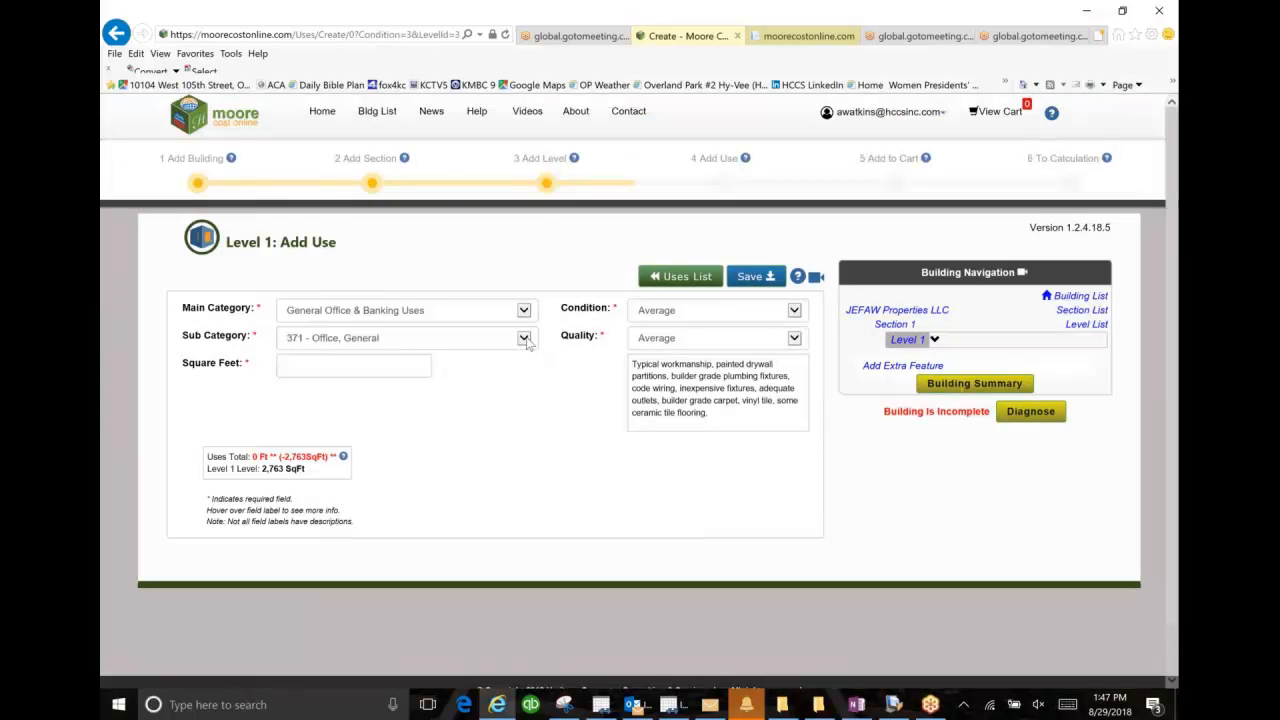
{"action": "left_click", "coordinate": [527, 343]}
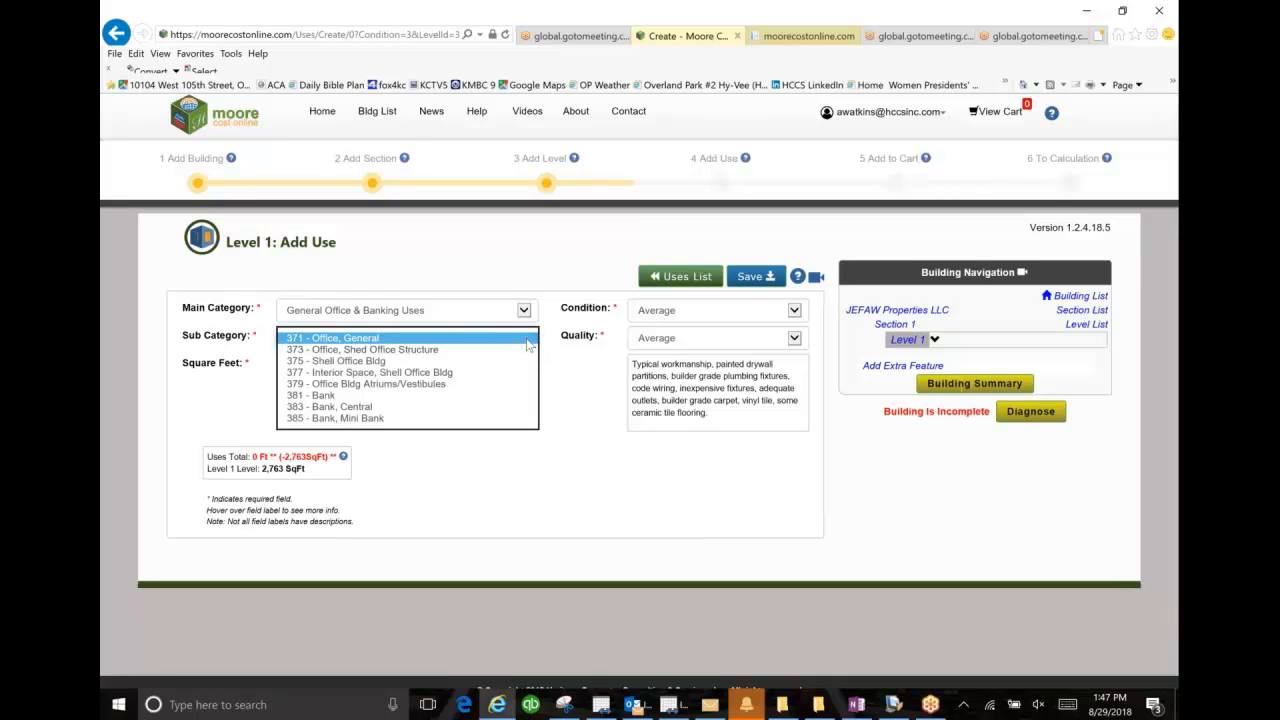
{"action": "left_click", "coordinate": [528, 340]}
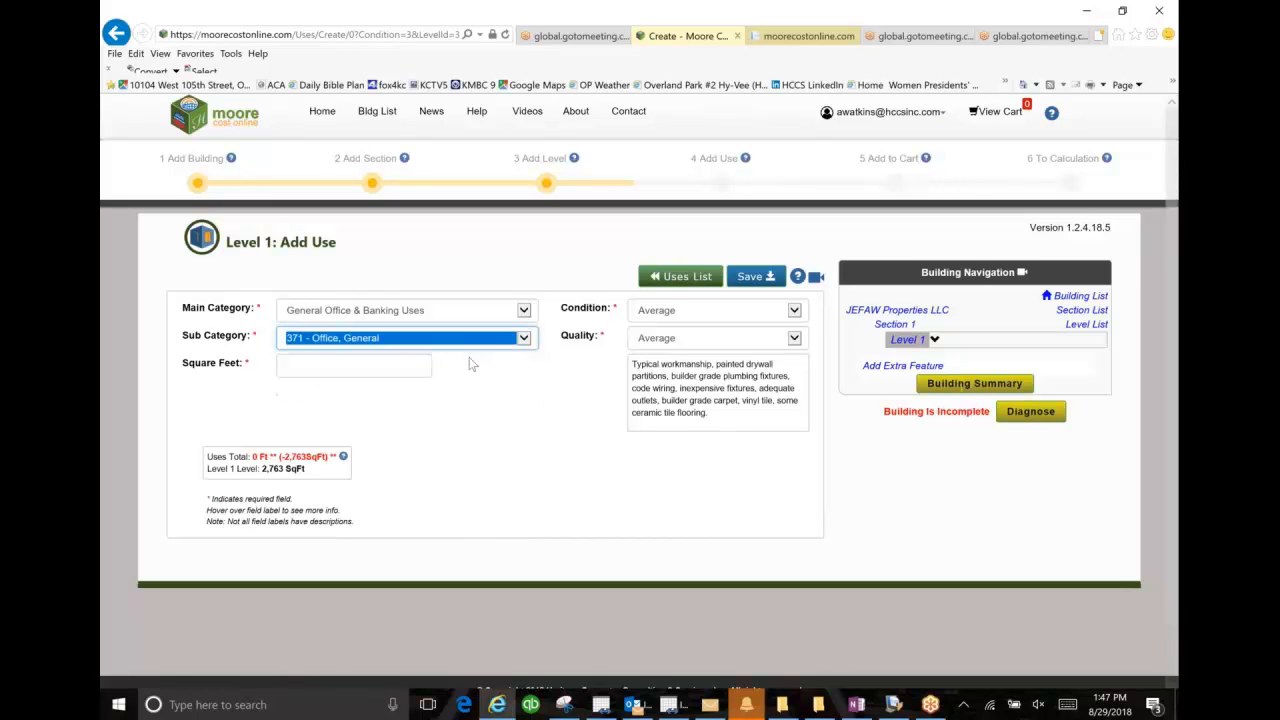
Step: Set the office use to 2000 square feet with Average Plus quality and save it
{"action": "left_click", "coordinate": [423, 366]}
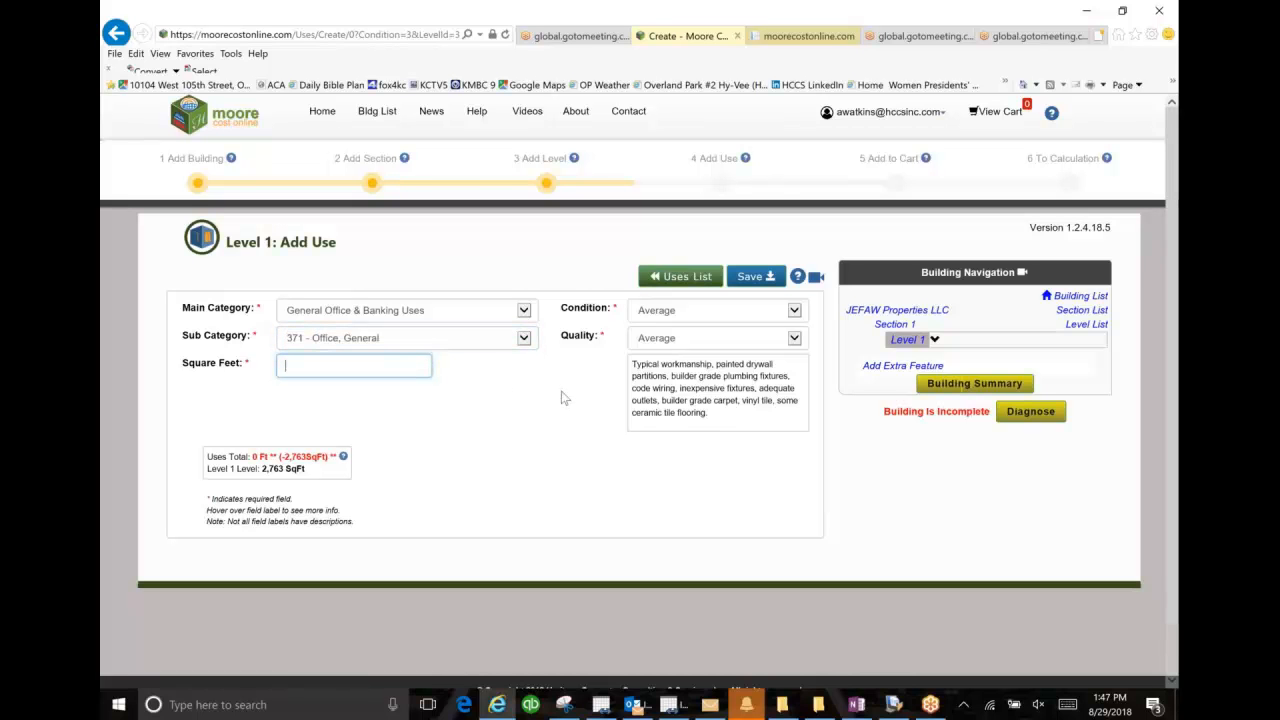
{"action": "type", "text": "2000"}
{"action": "left_click", "coordinate": [794, 339]}
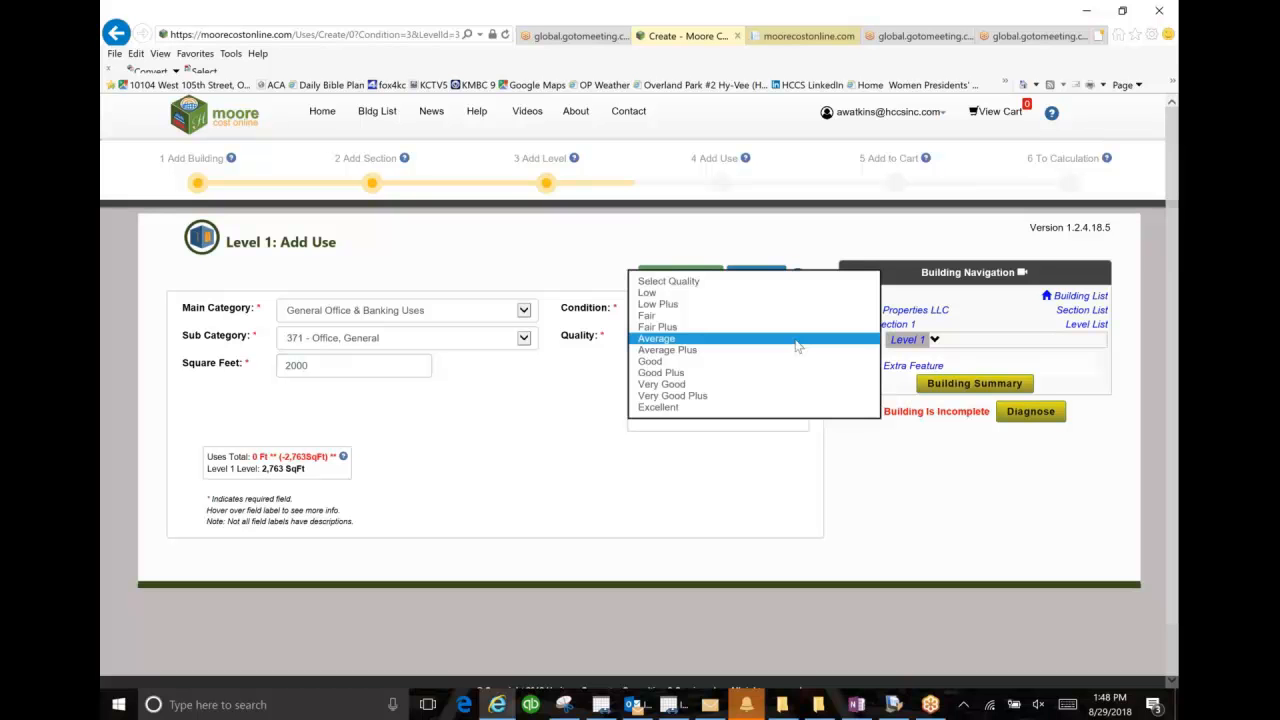
{"action": "left_click", "coordinate": [797, 350]}
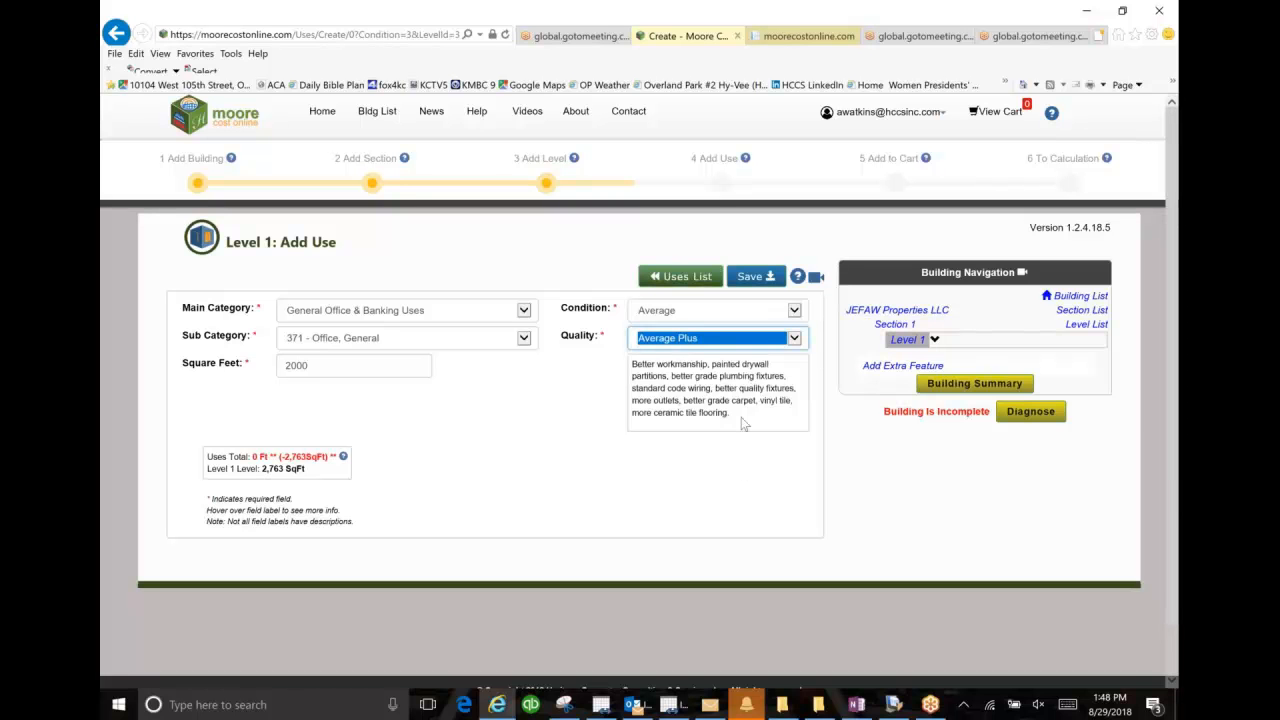
{"action": "left_click", "coordinate": [754, 284]}
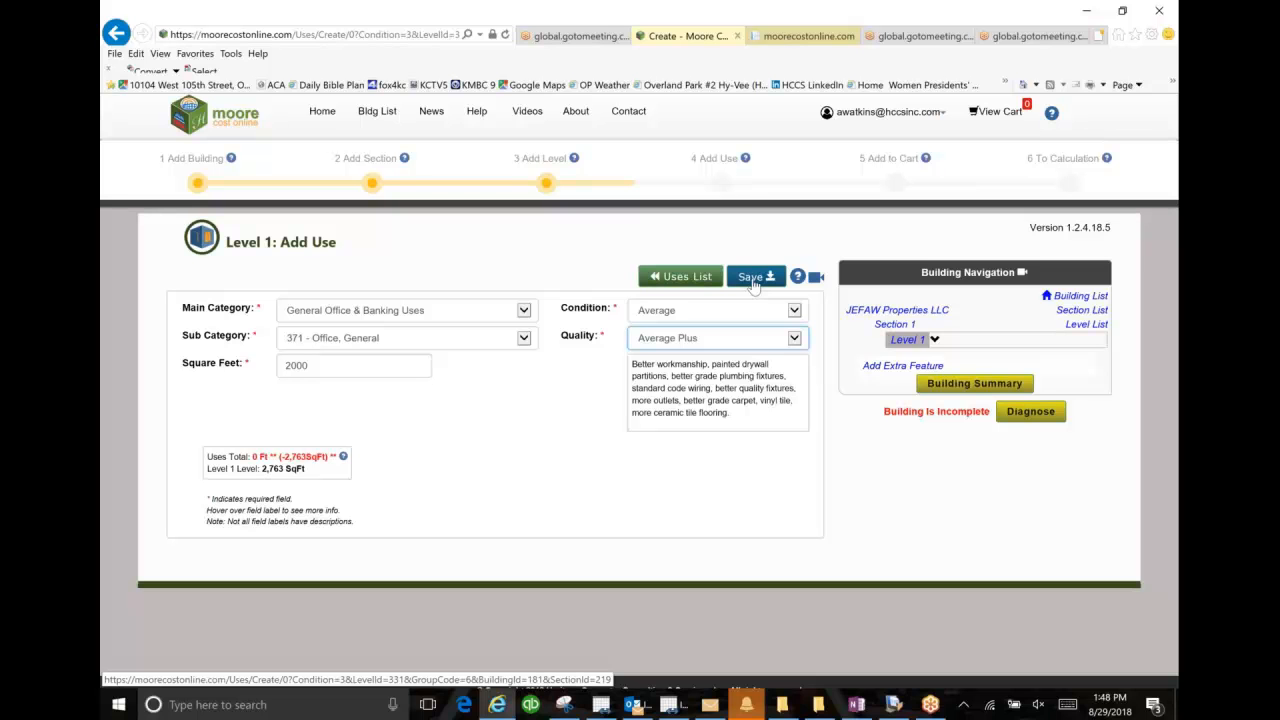
{"action": "left_click", "coordinate": [754, 284]}
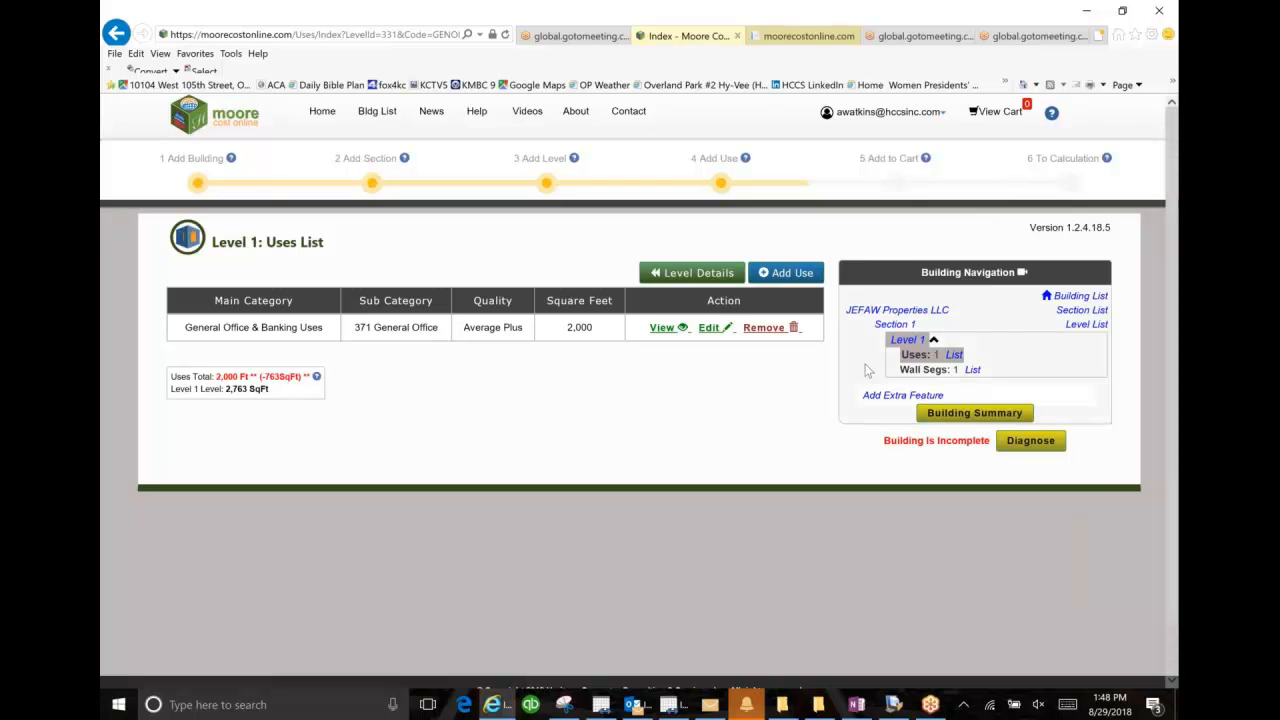
Step: Add a second use to Level 1 under Care Facilities & Medical Uses, sub category 359 - Medical, Office, with 763 square feet
{"action": "left_click", "coordinate": [788, 275]}
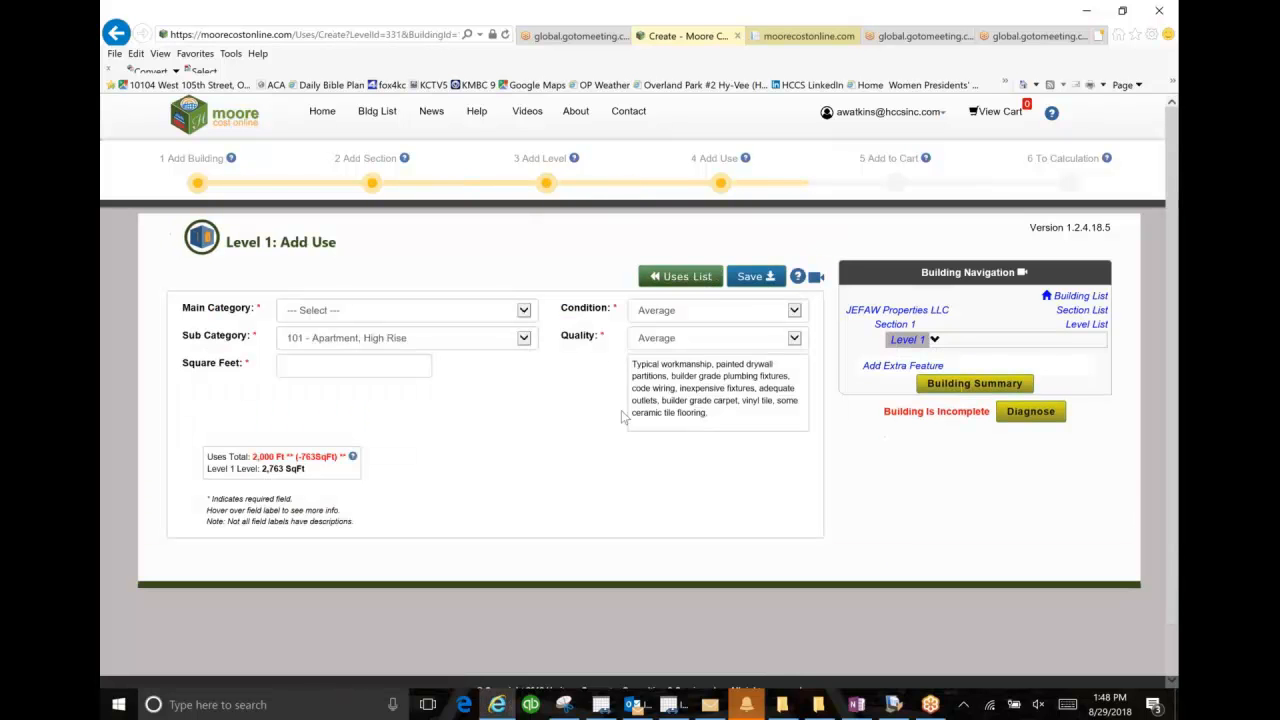
{"action": "left_click", "coordinate": [520, 311]}
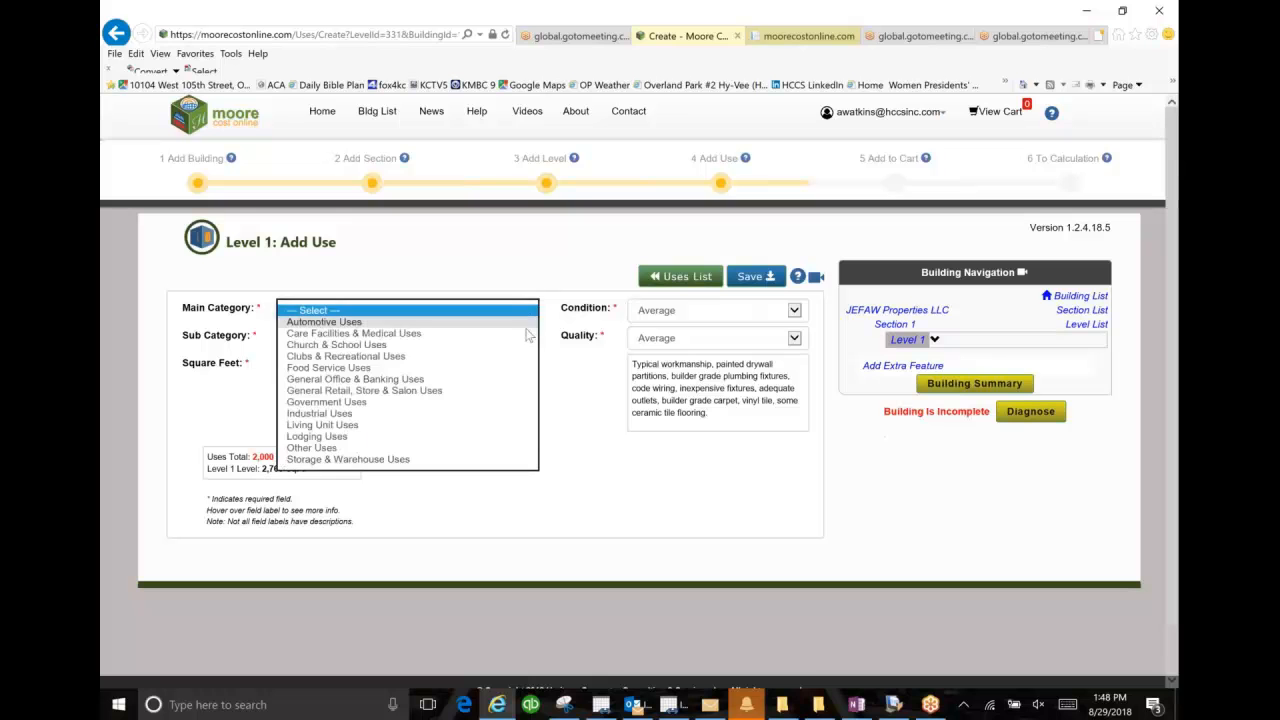
{"action": "left_click", "coordinate": [527, 333]}
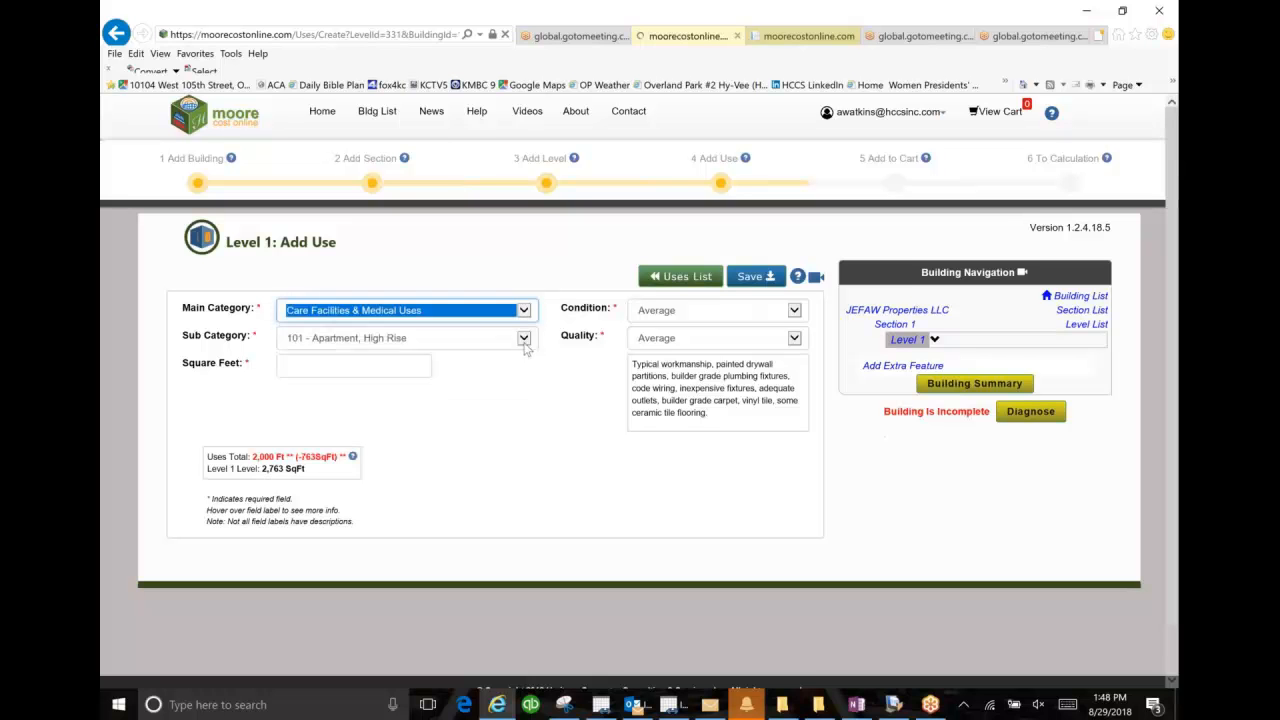
{"action": "left_click", "coordinate": [524, 342]}
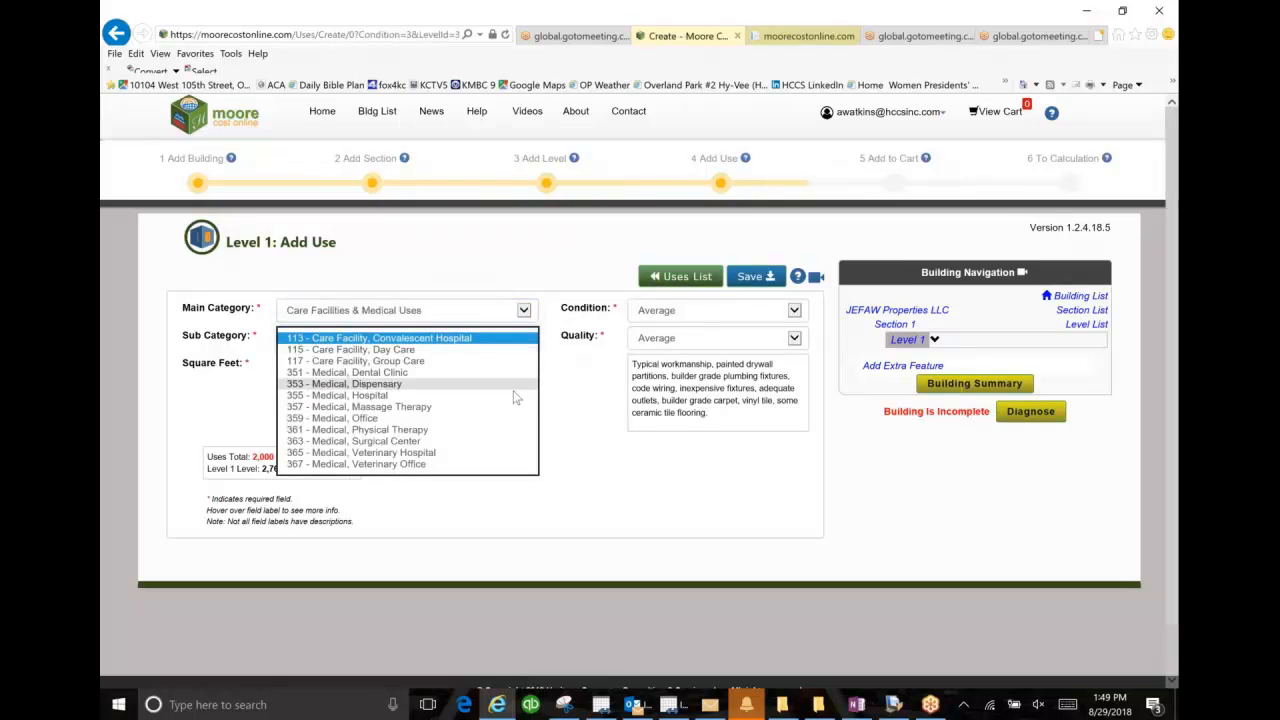
{"action": "left_click", "coordinate": [503, 419]}
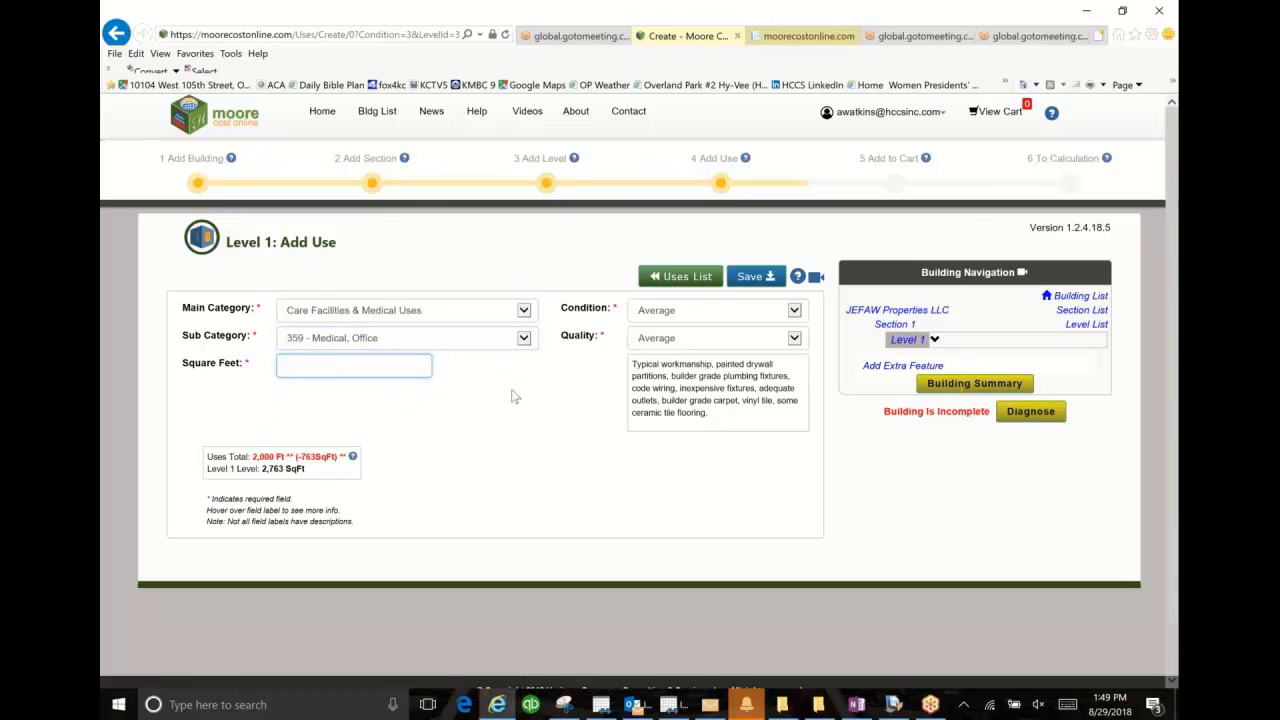
{"action": "type", "text": "763"}
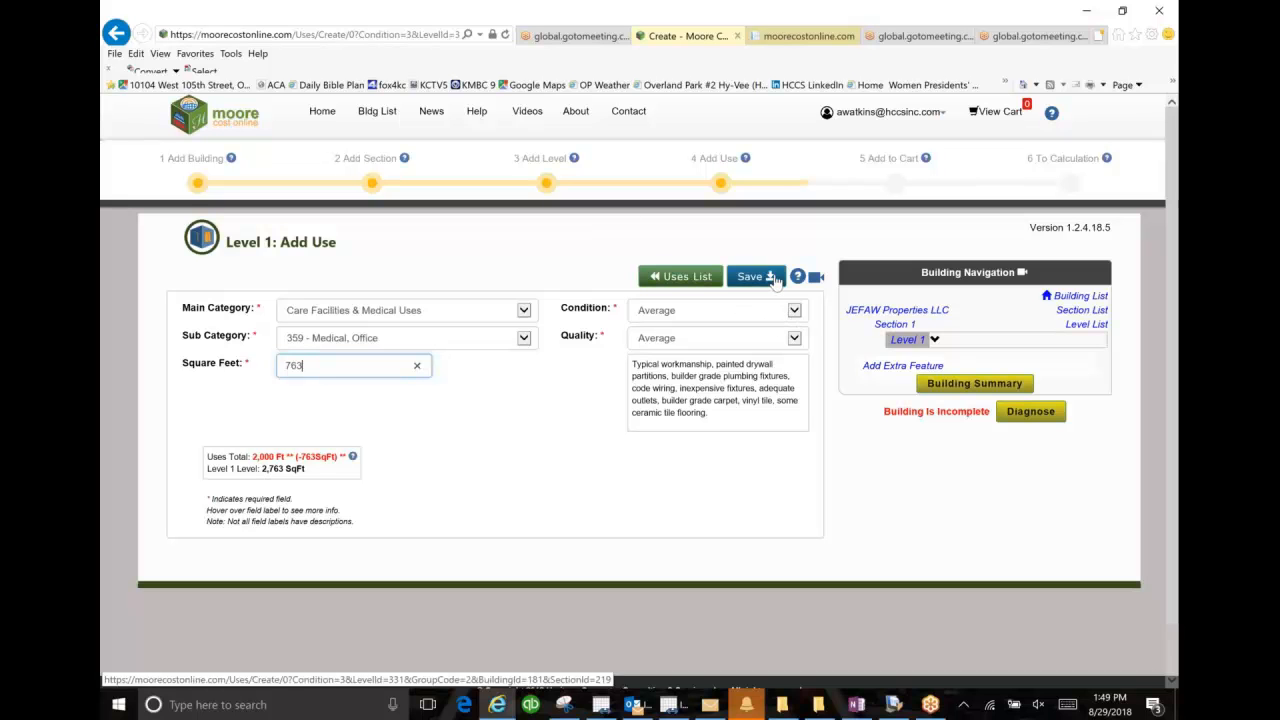
{"action": "left_click", "coordinate": [773, 280]}
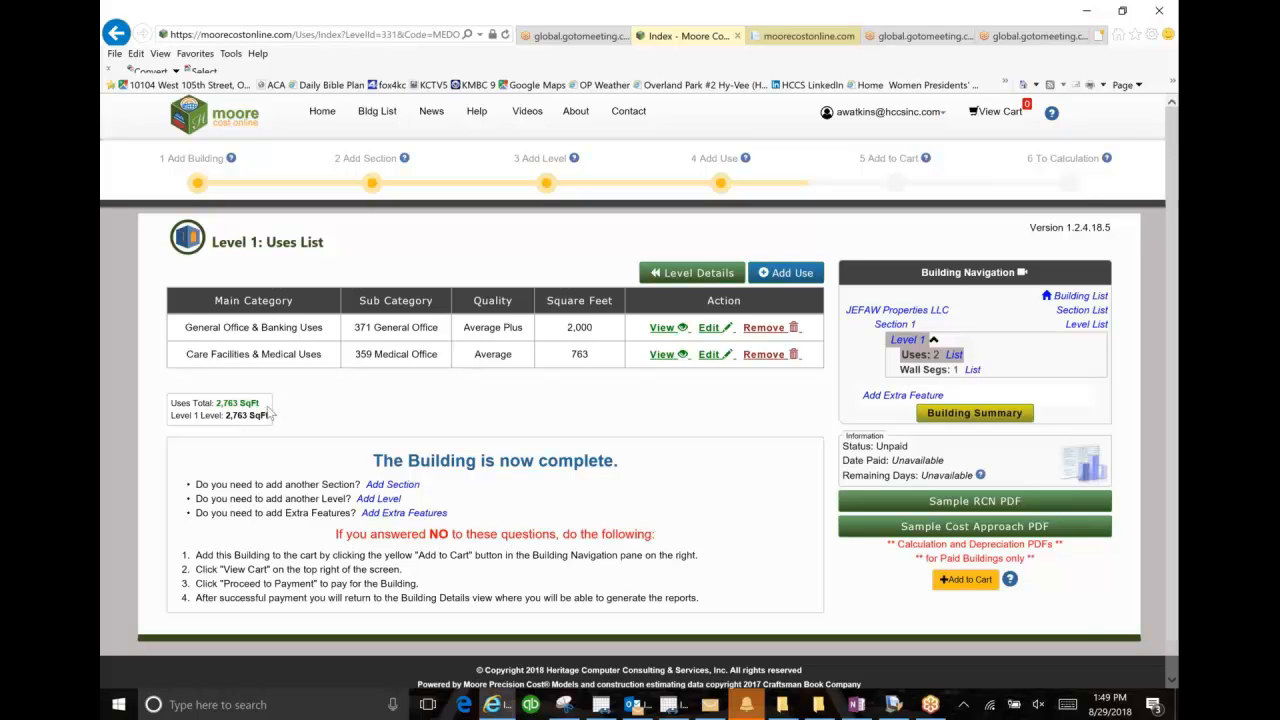
Step: Add a PARKING LOT PAVING extra feature with Asphalt, 6" paving over 6" base, at 6600 square feet
{"action": "left_click", "coordinate": [420, 513]}
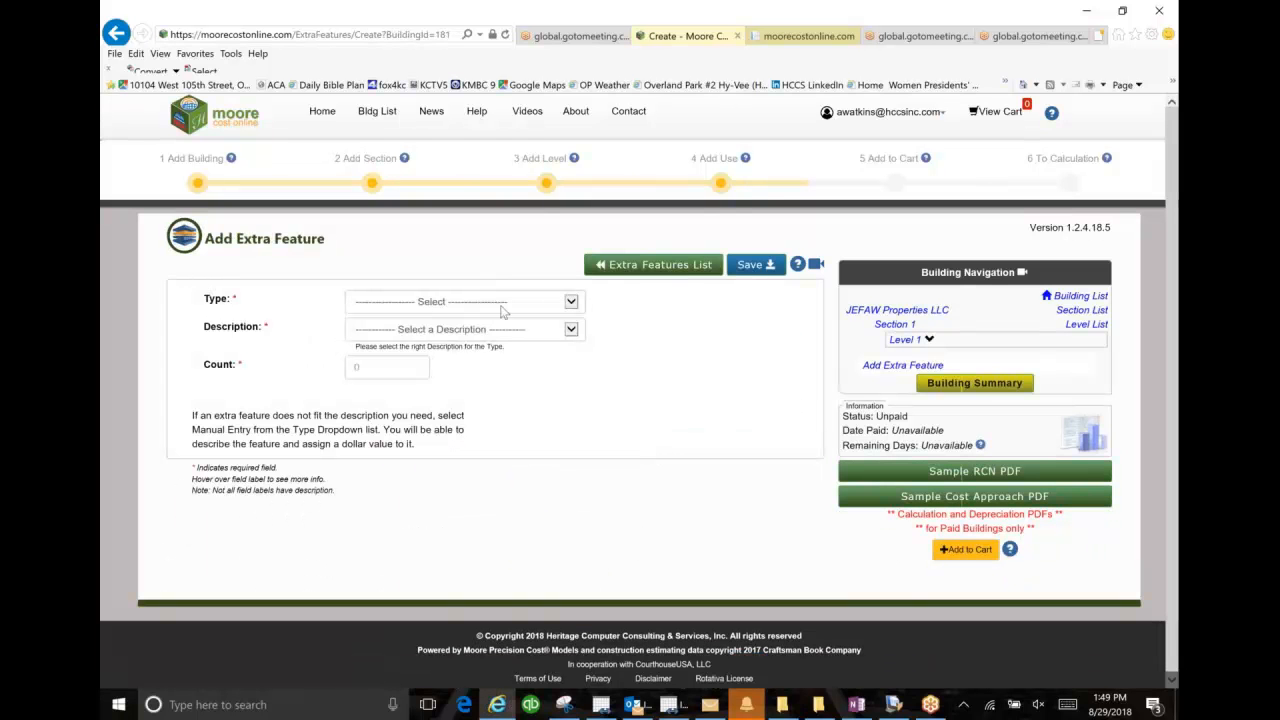
{"action": "left_click", "coordinate": [573, 302]}
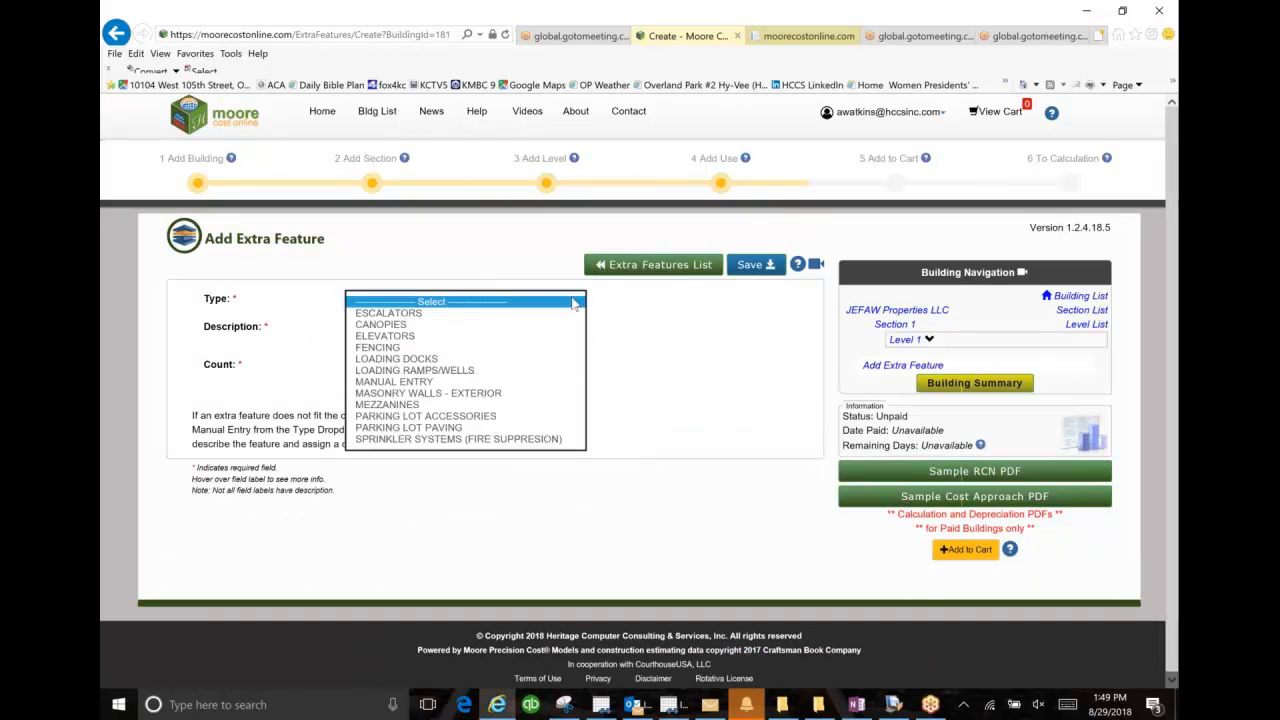
{"action": "left_click", "coordinate": [556, 429]}
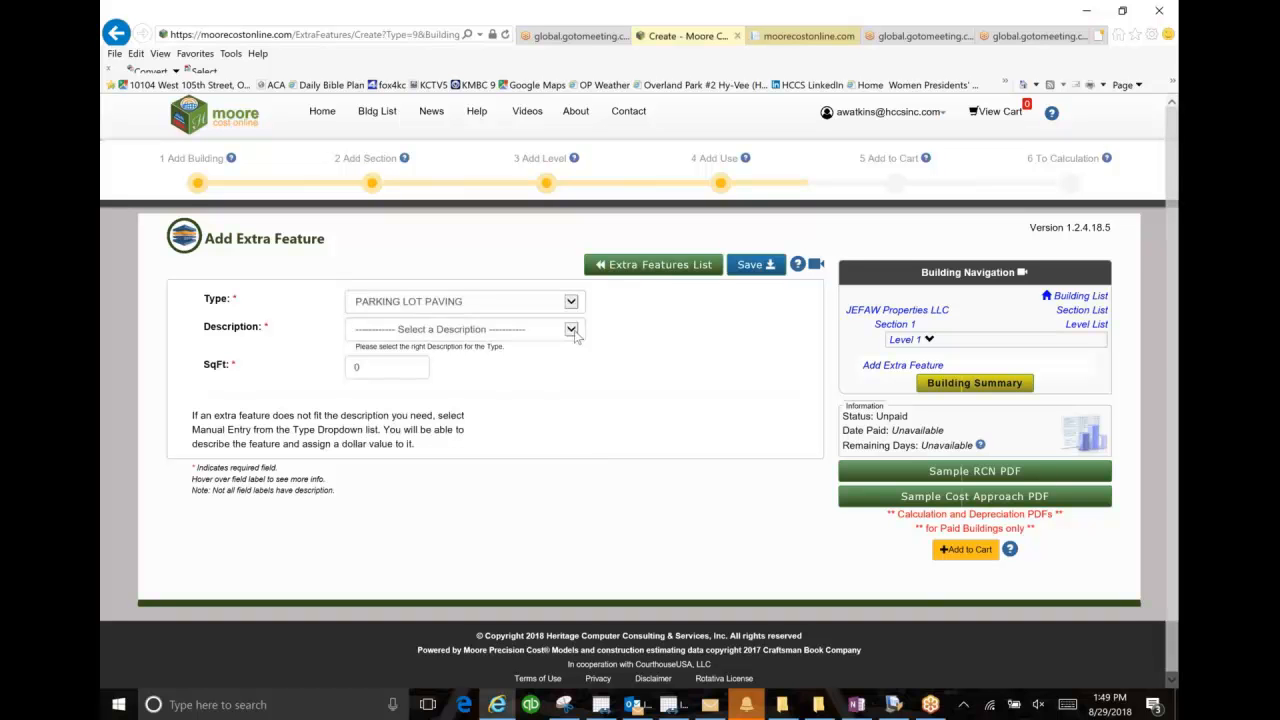
{"action": "left_click", "coordinate": [571, 330]}
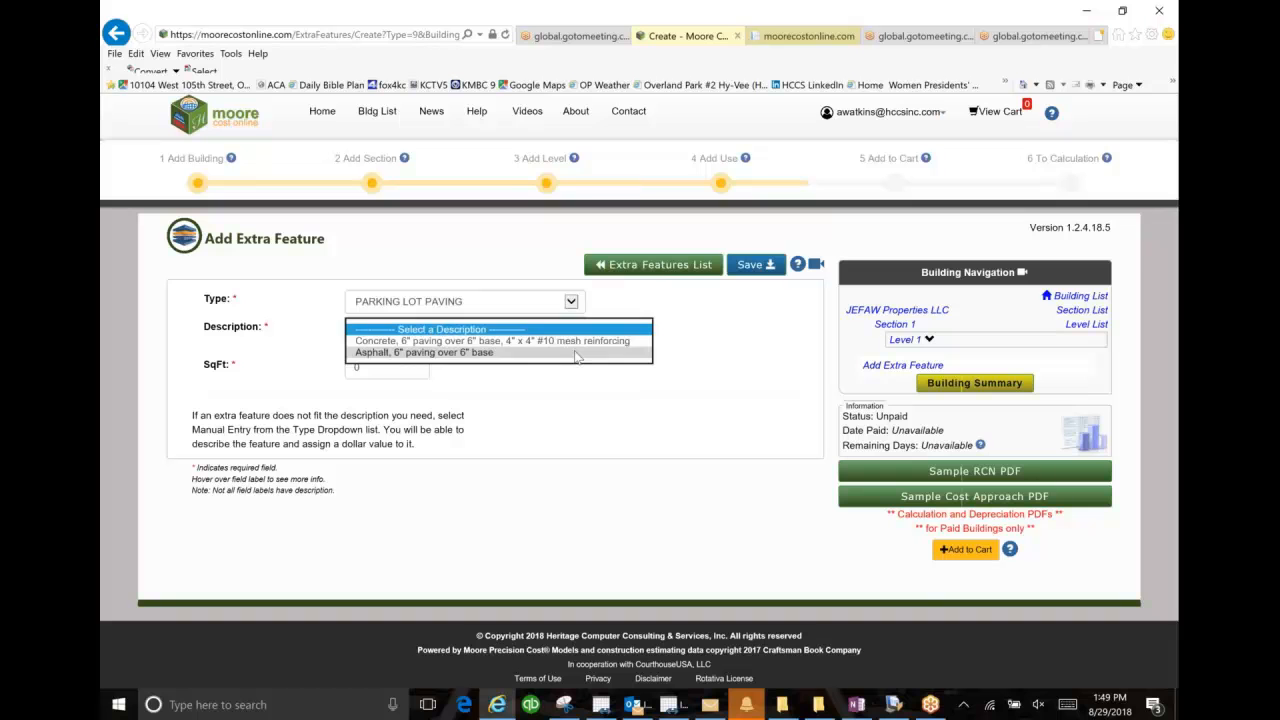
{"action": "left_click", "coordinate": [576, 355]}
{"action": "left_click", "coordinate": [377, 368]}
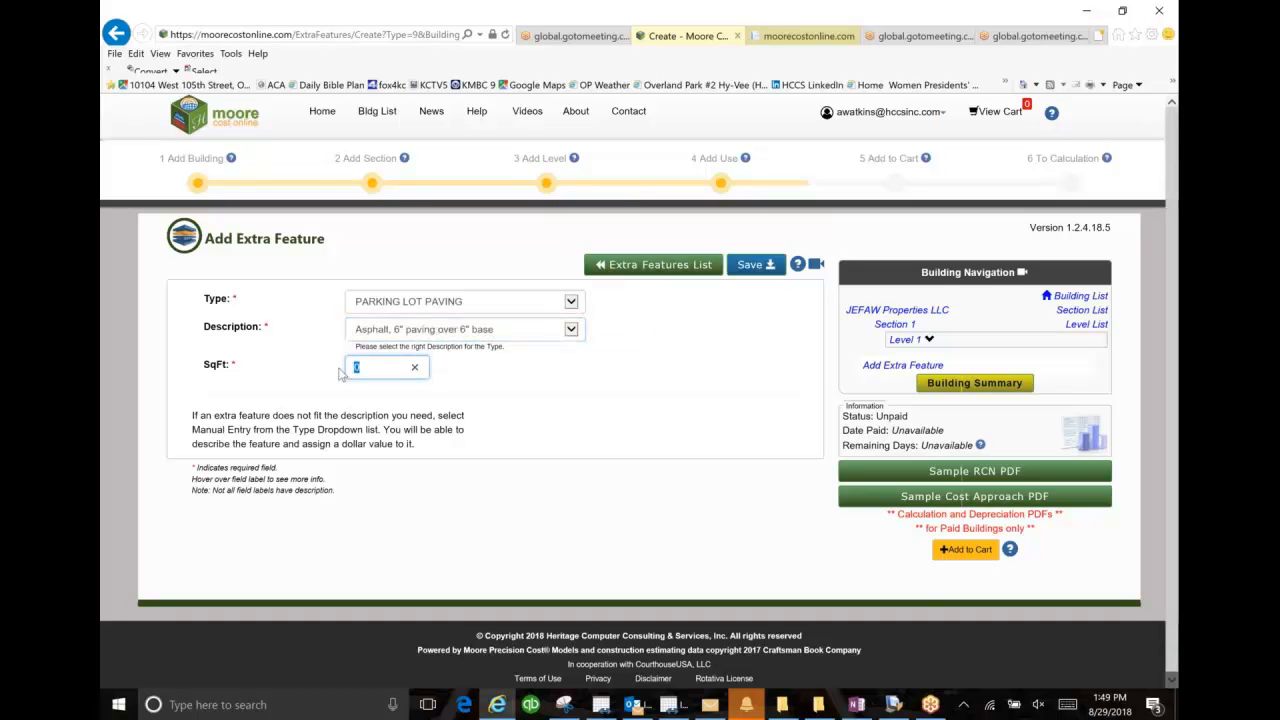
{"action": "type", "text": "6600"}
{"action": "left_click", "coordinate": [752, 267]}
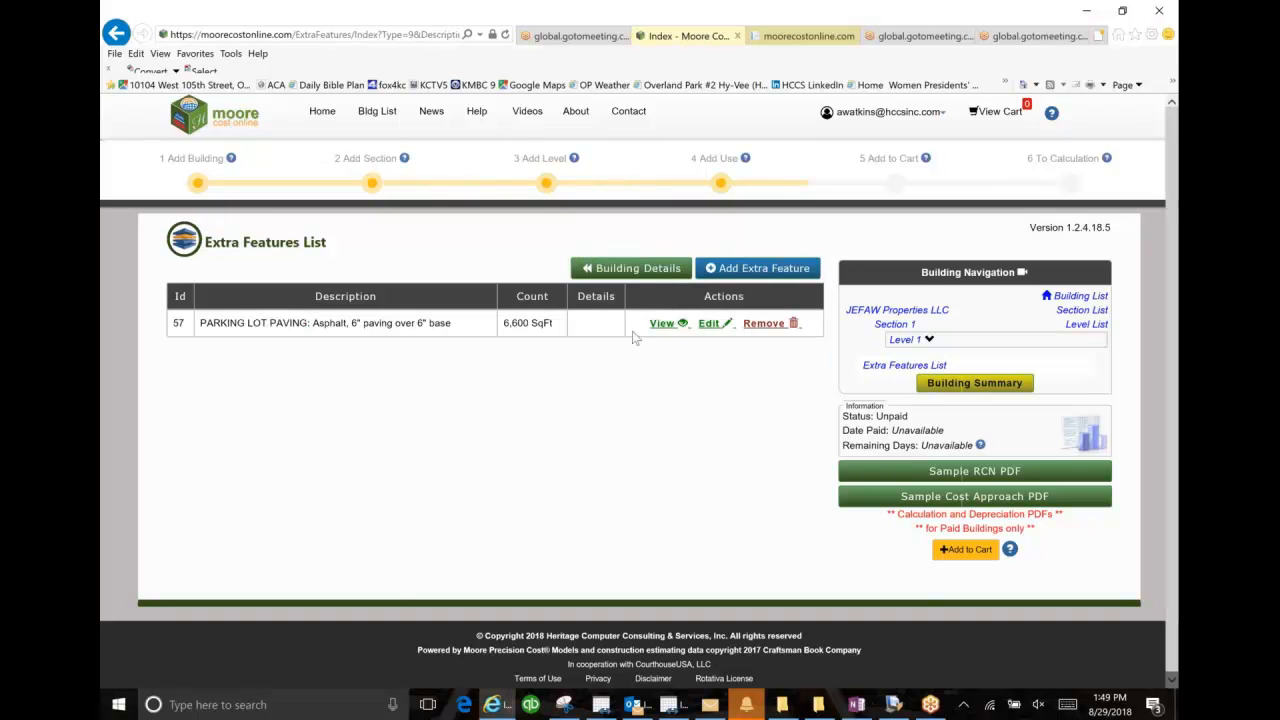
Step: Add a CANOPIES extra feature of average quality with underside of good stucco and 6' - 8' metal fascia, at 84 square feet
{"action": "left_click", "coordinate": [747, 270]}
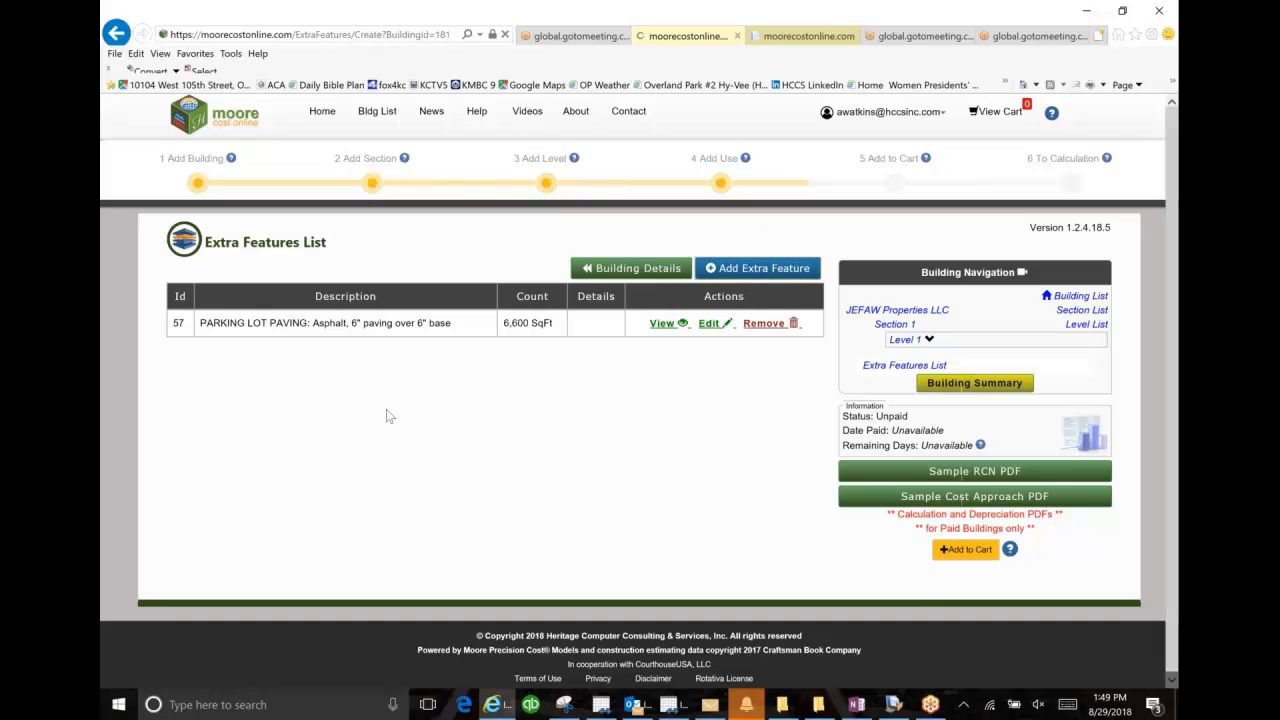
{"action": "left_click", "coordinate": [570, 302]}
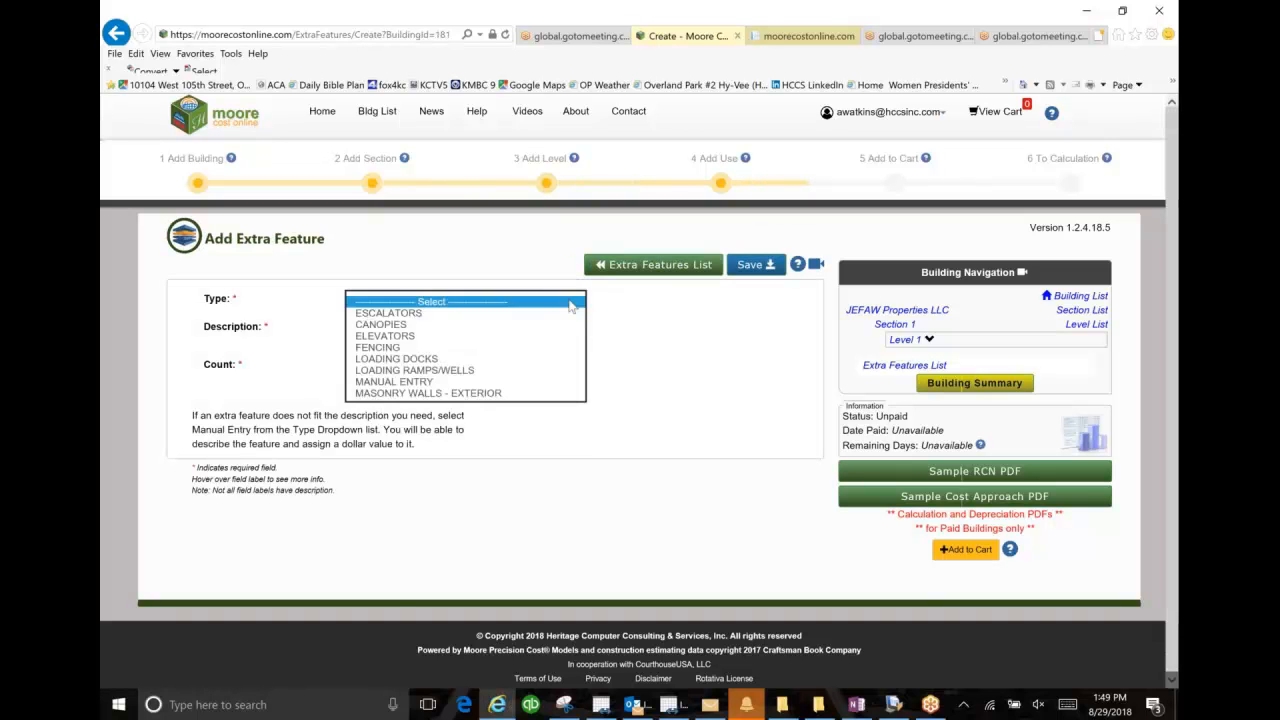
{"action": "left_click", "coordinate": [548, 325]}
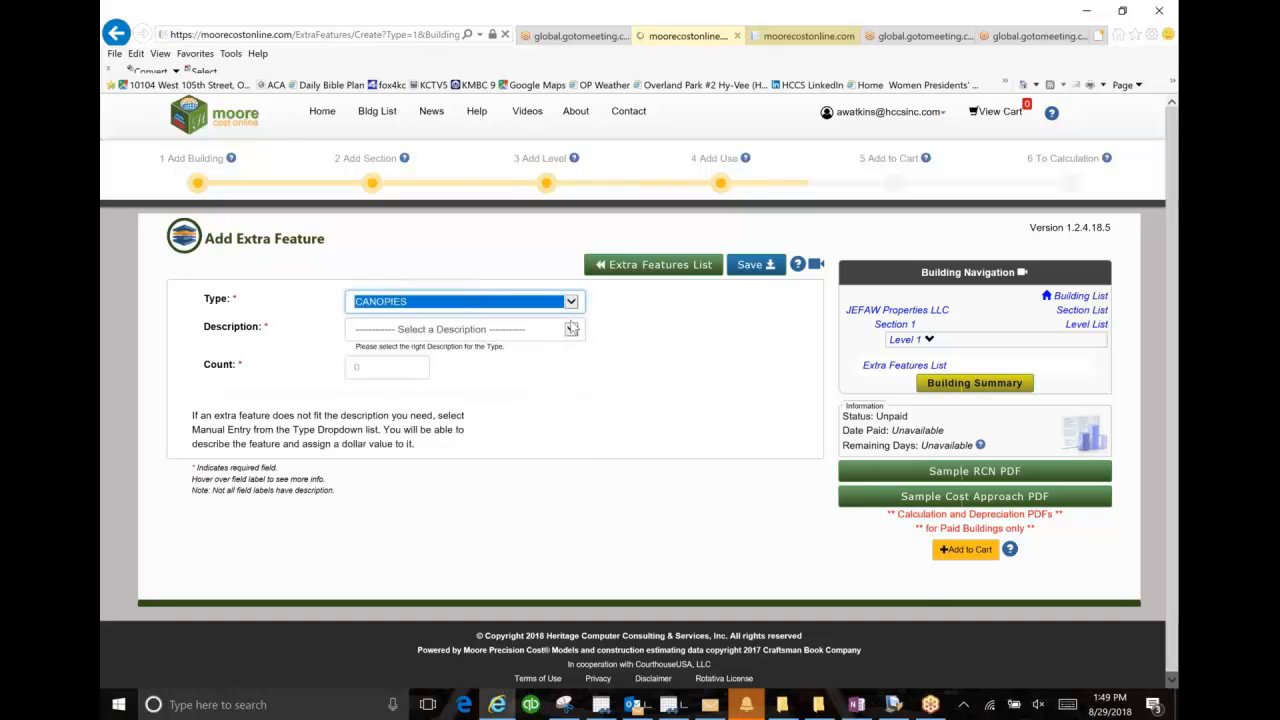
{"action": "left_click", "coordinate": [571, 329]}
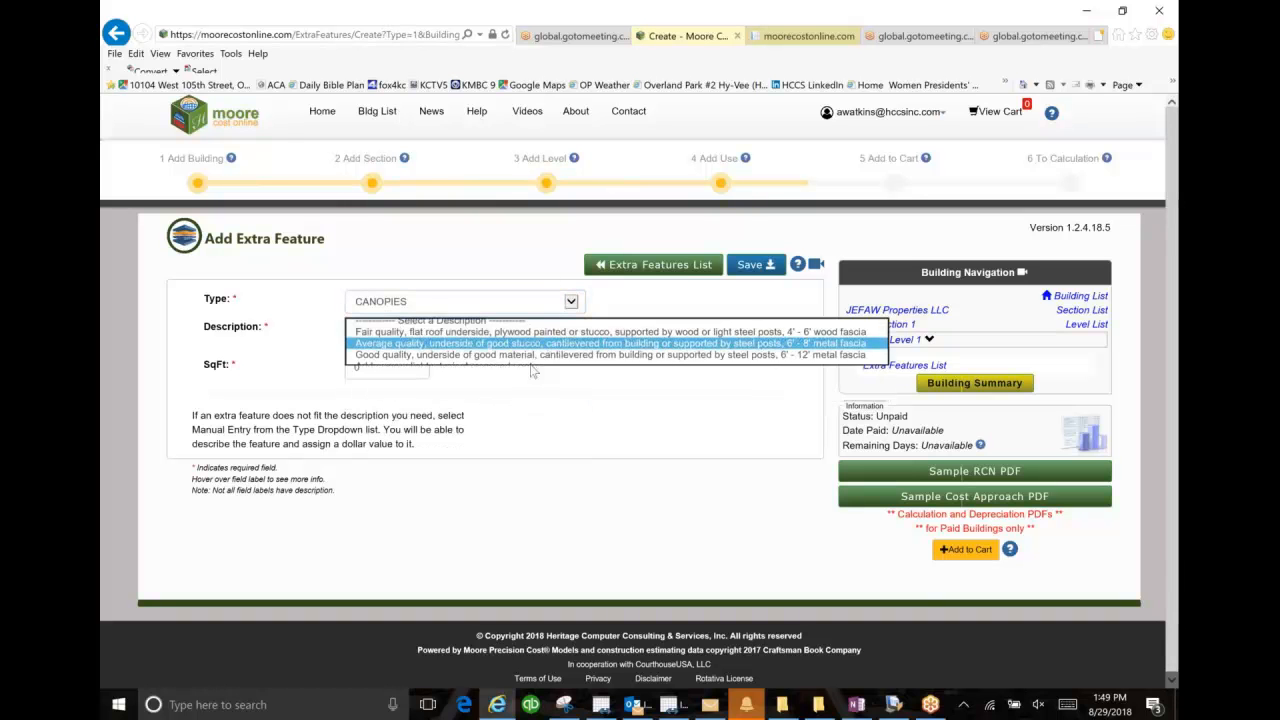
{"action": "left_click", "coordinate": [450, 349]}
{"action": "key", "text": "Tab"}
{"action": "type", "text": "84"}
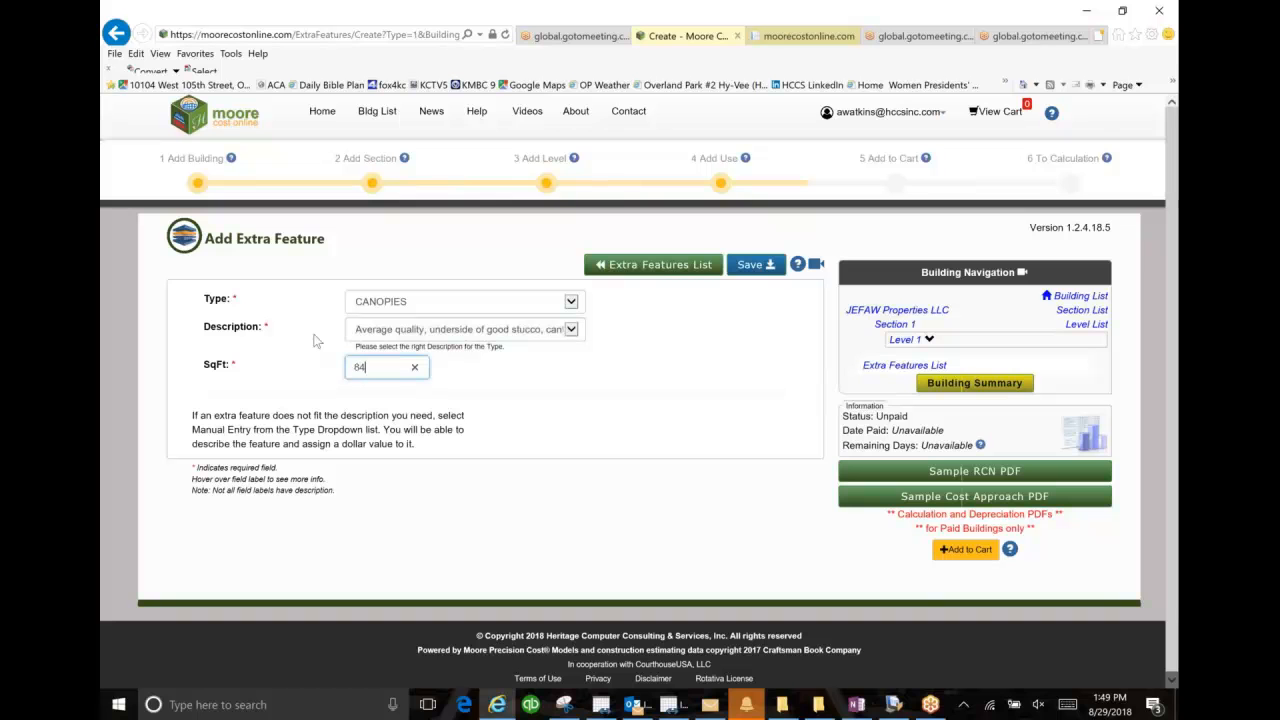
{"action": "left_click", "coordinate": [756, 266]}
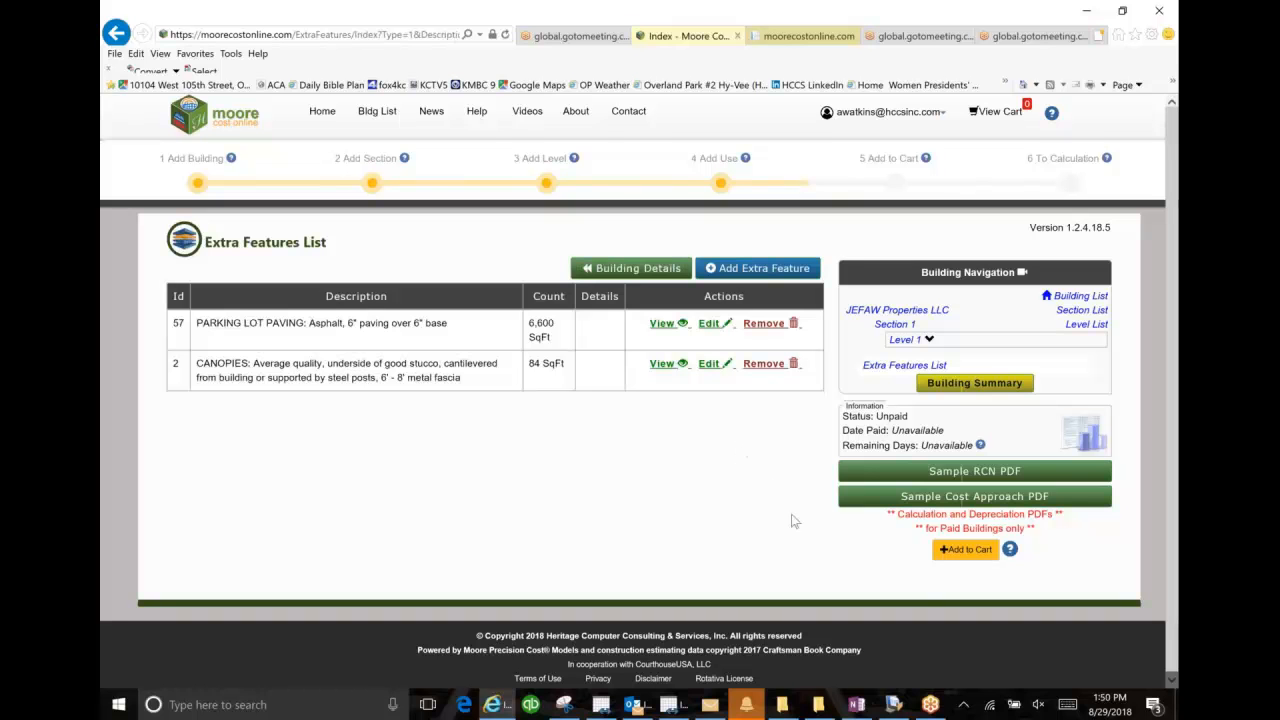
Step: Add the completed JEFAW Properties LLC building to the cart and proceed to checkout
{"action": "left_click", "coordinate": [965, 550]}
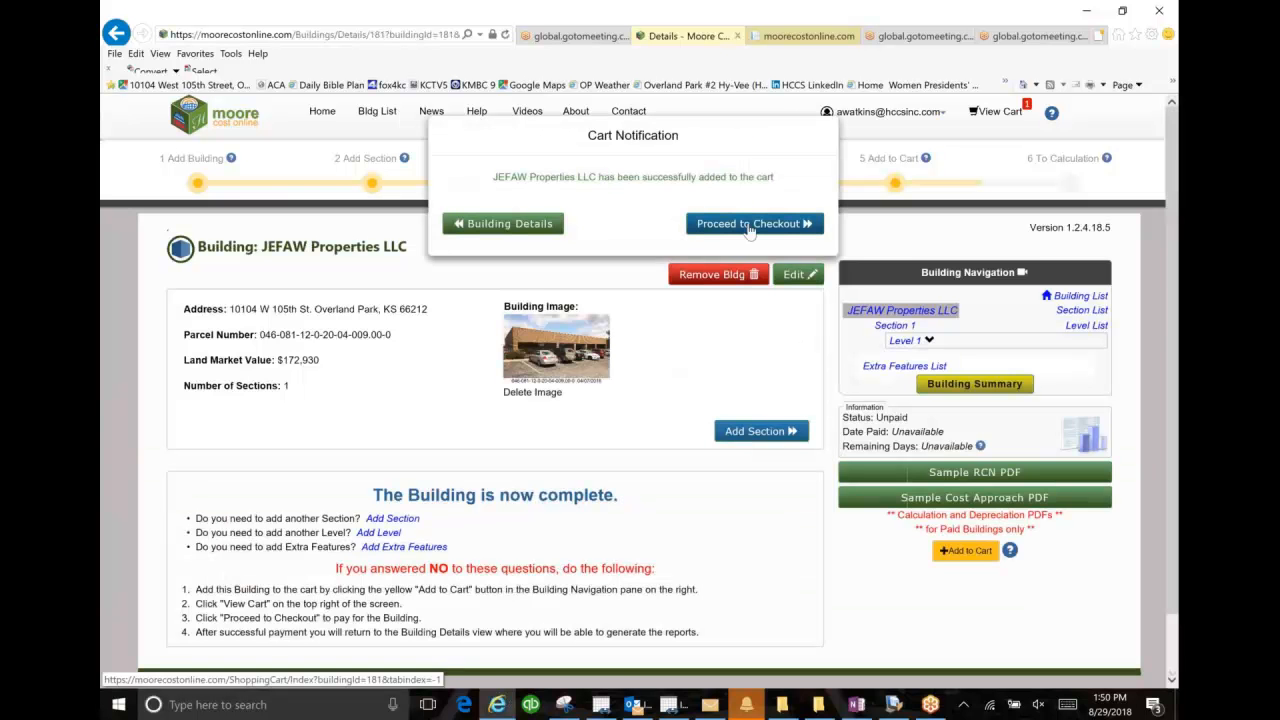
{"action": "left_click", "coordinate": [748, 224]}
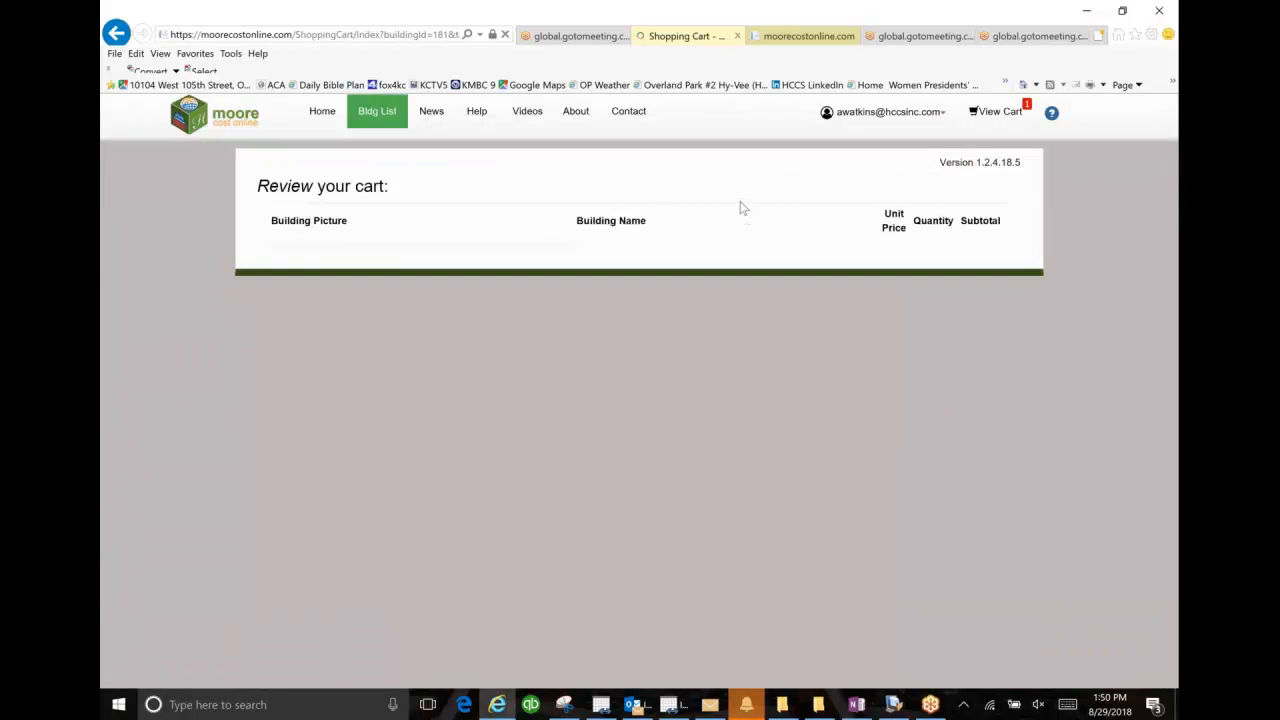
{"action": "left_click", "coordinate": [894, 373]}
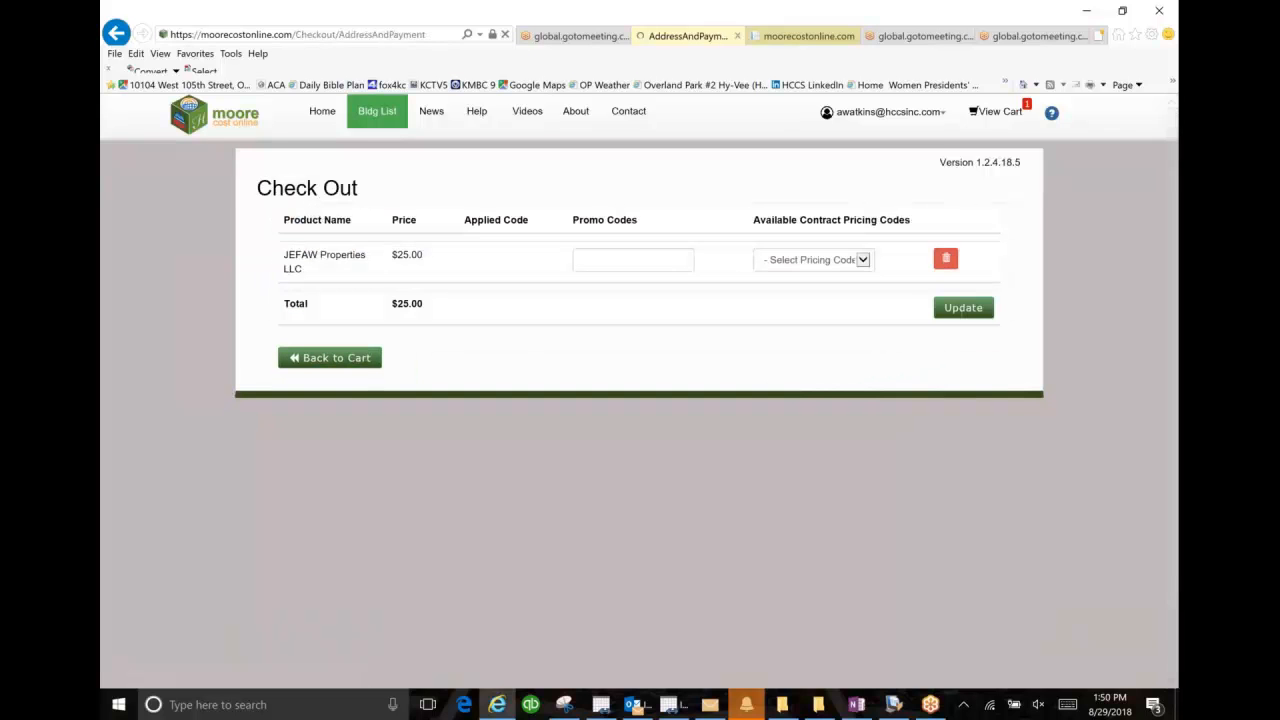
Step: Apply the contract pricing code DEMOAW0118 to the building and complete the checkout with the prefilled billing information
{"action": "left_click", "coordinate": [858, 262]}
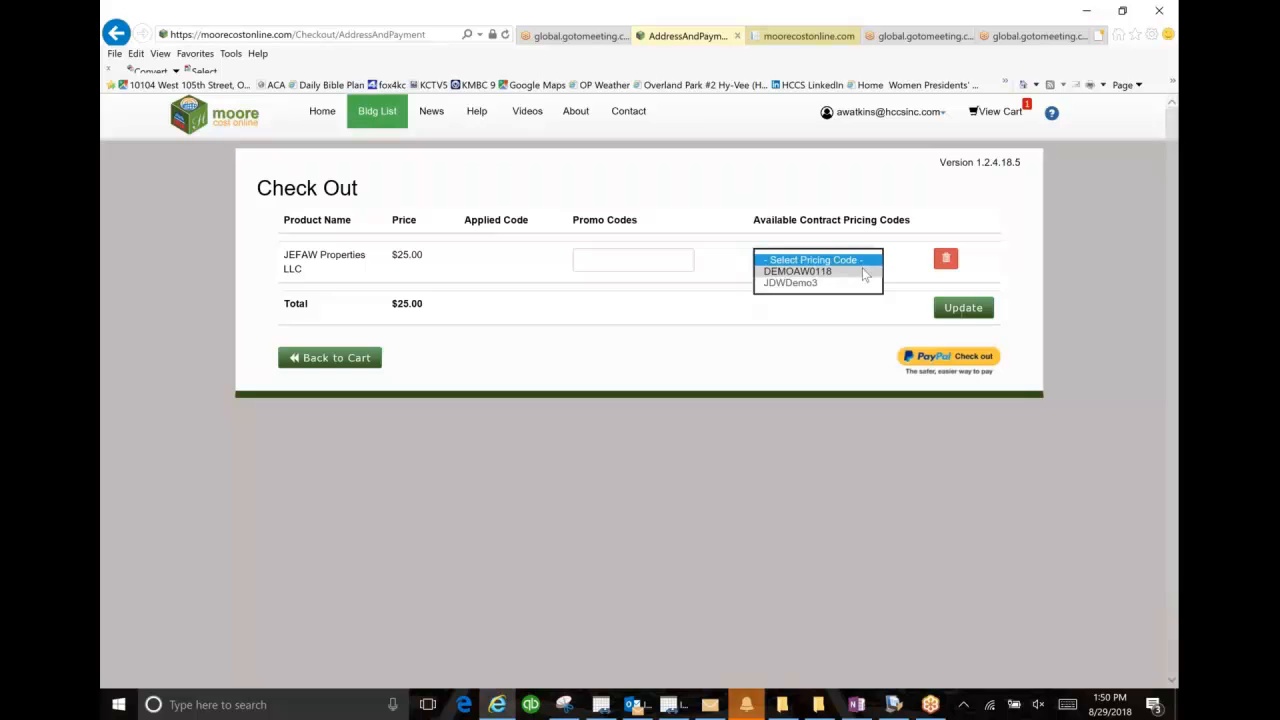
{"action": "left_click", "coordinate": [863, 272]}
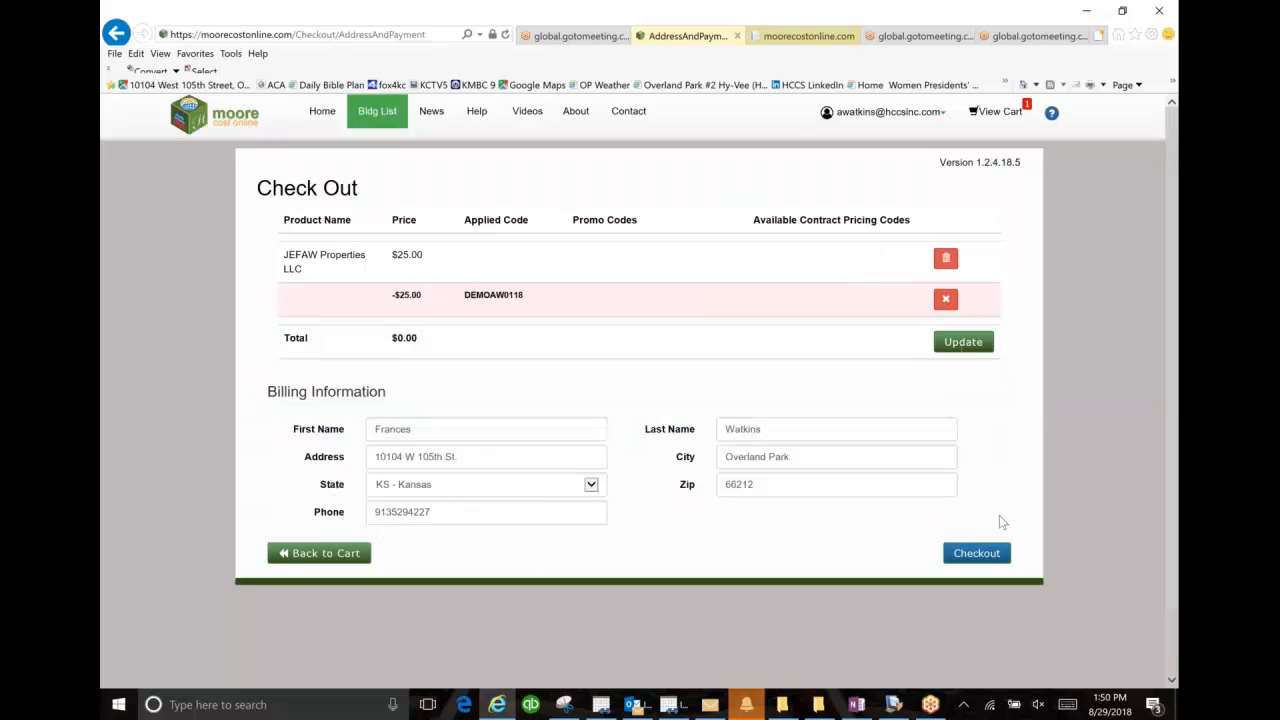
{"action": "left_click", "coordinate": [983, 560]}
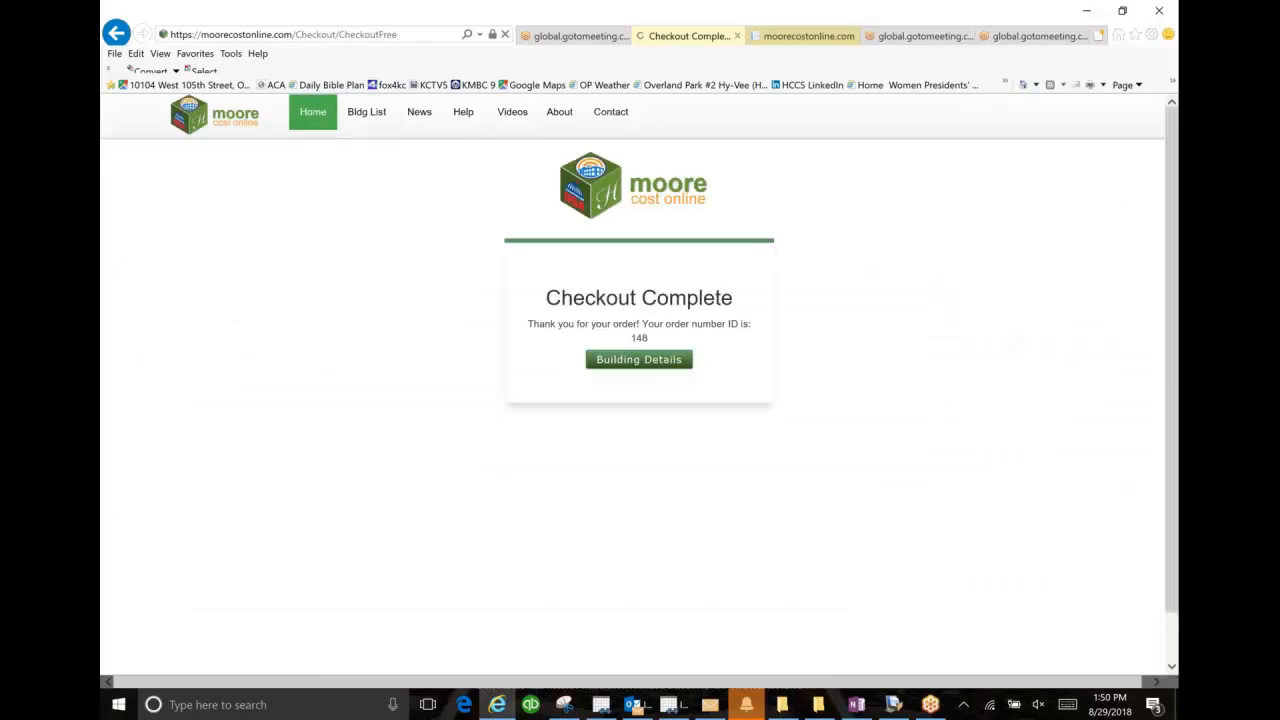
Step: Go to the paid building's details, calculate its RCN and review the cost report through to the total replacement cost
{"action": "left_click", "coordinate": [637, 364]}
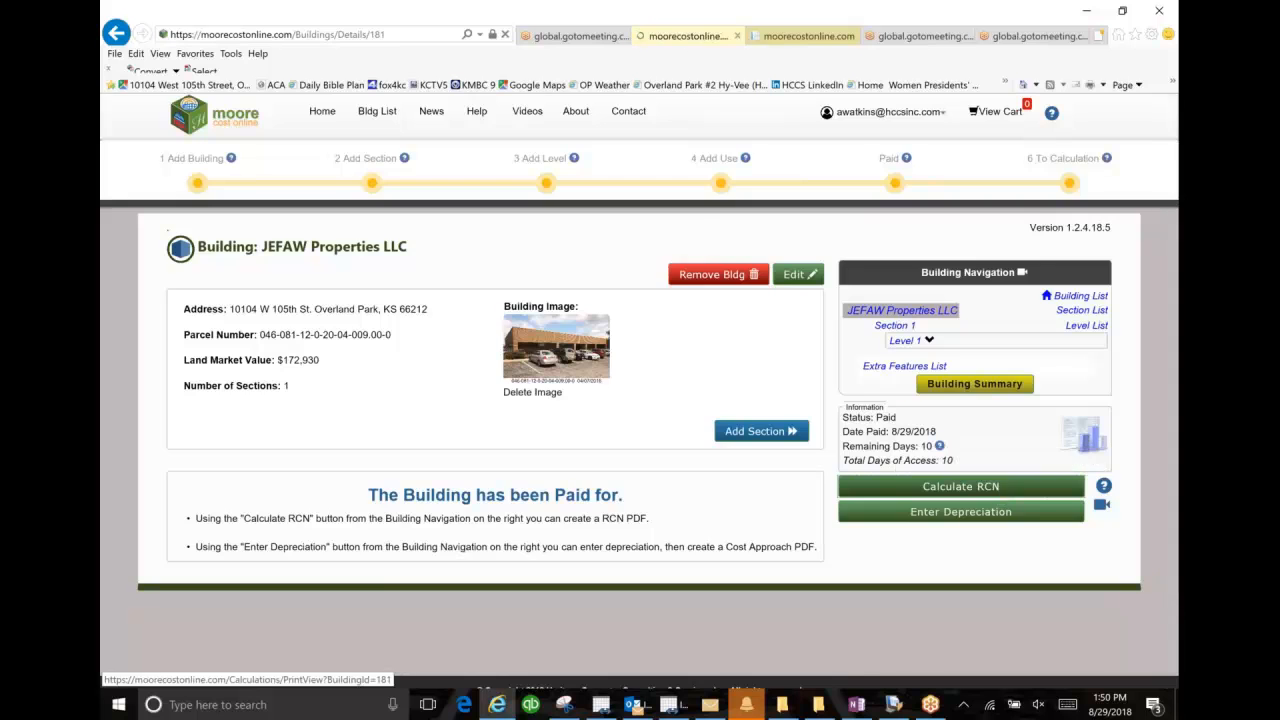
{"action": "left_click", "coordinate": [1000, 490]}
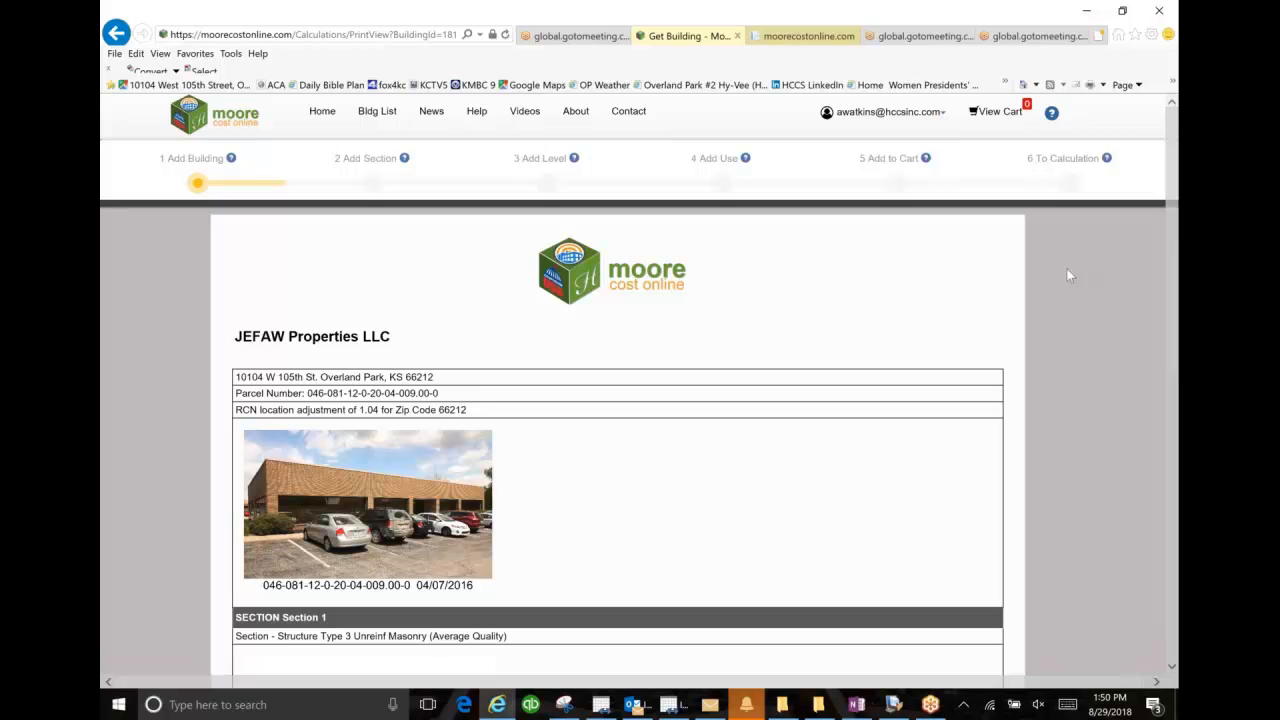
{"action": "scroll", "coordinate": [1067, 275], "scroll_direction": "down", "scroll_amount": 1}
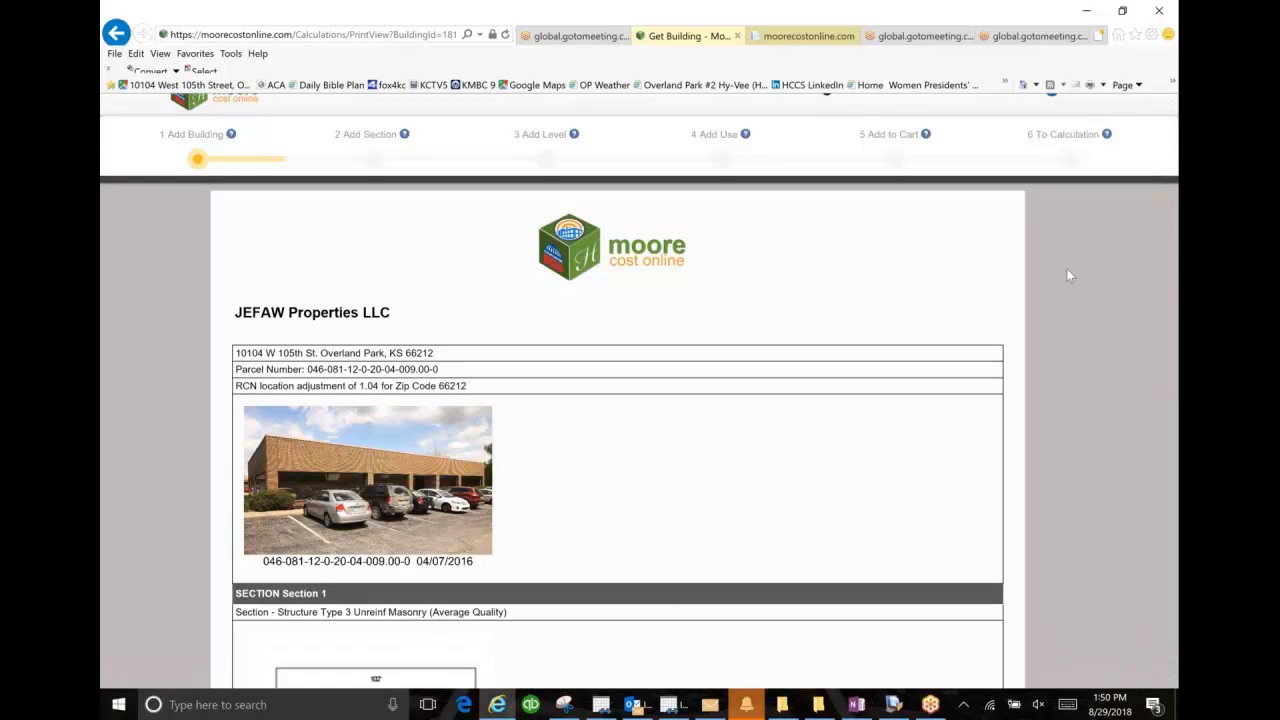
{"action": "scroll", "coordinate": [1067, 275], "scroll_direction": "down", "scroll_amount": 3}
{"action": "scroll", "coordinate": [1067, 275], "scroll_direction": "down", "scroll_amount": 3}
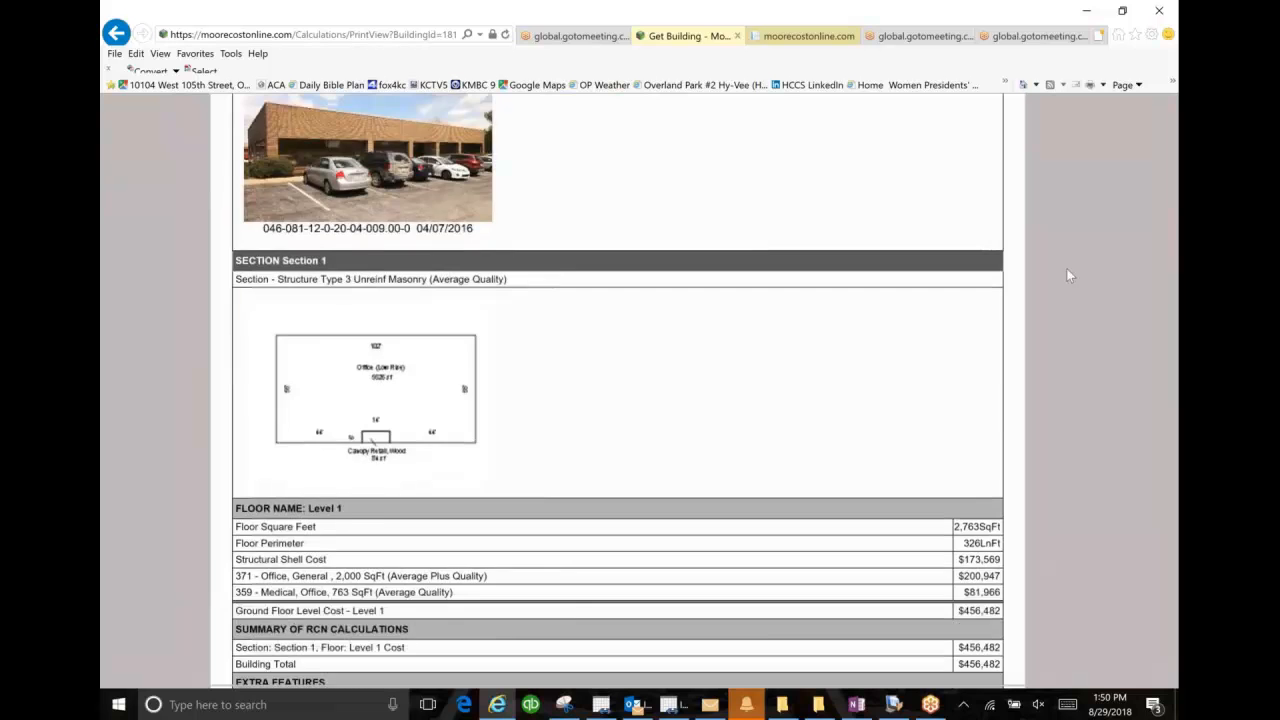
{"action": "scroll", "coordinate": [1067, 275], "scroll_direction": "down", "scroll_amount": 3}
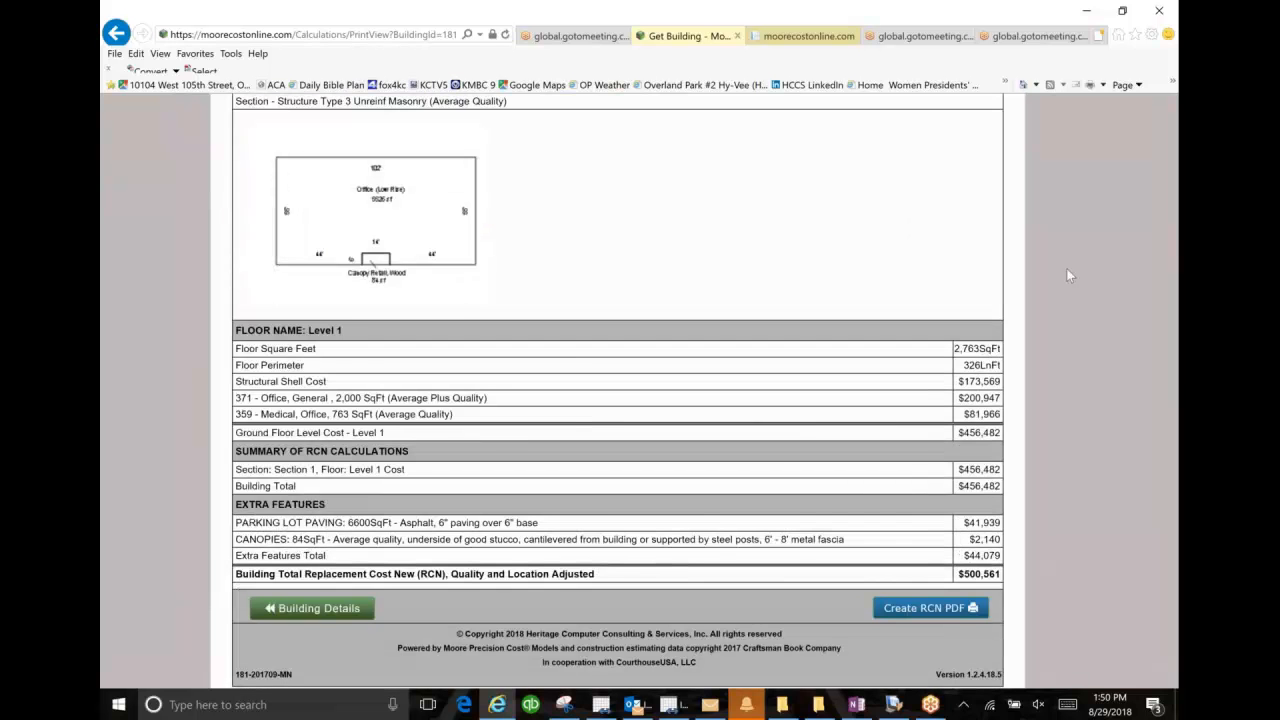
{"action": "scroll", "coordinate": [1066, 268], "scroll_direction": "down", "scroll_amount": 2}
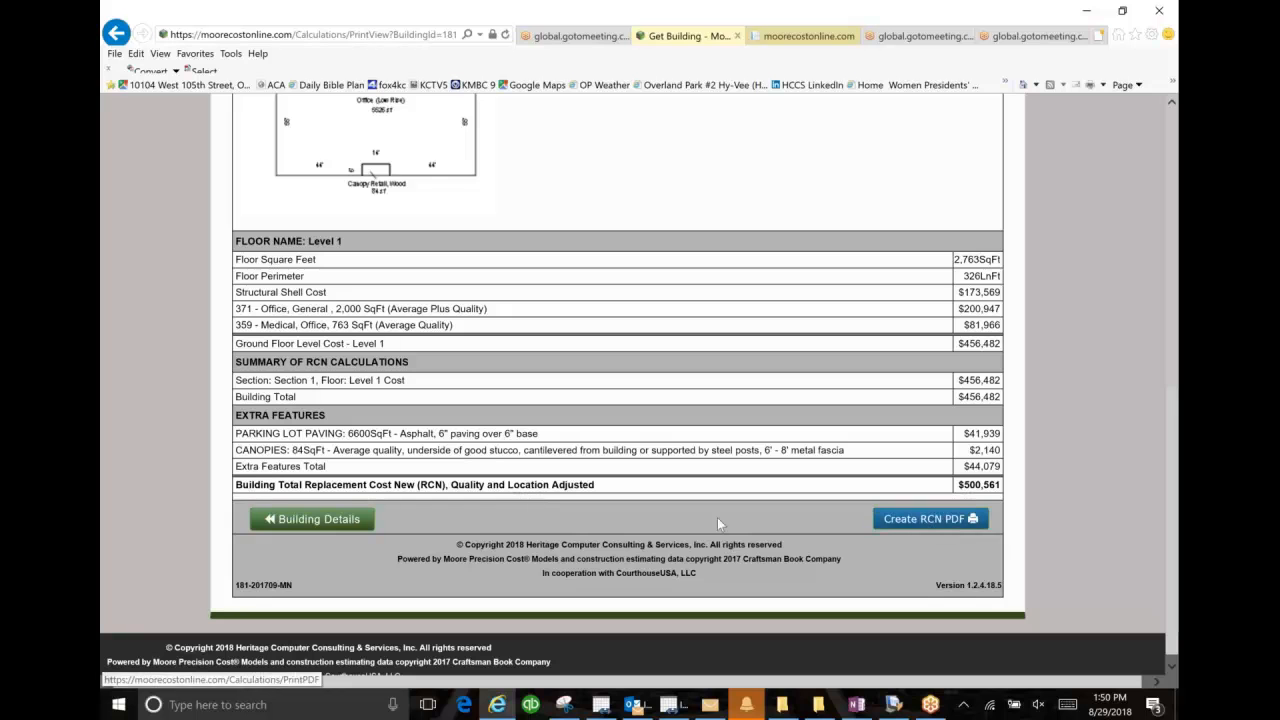
Step: Return to the building details, open depreciation entry and set the Section 1 structural shell's physical depreciation to 20%
{"action": "left_click", "coordinate": [357, 521]}
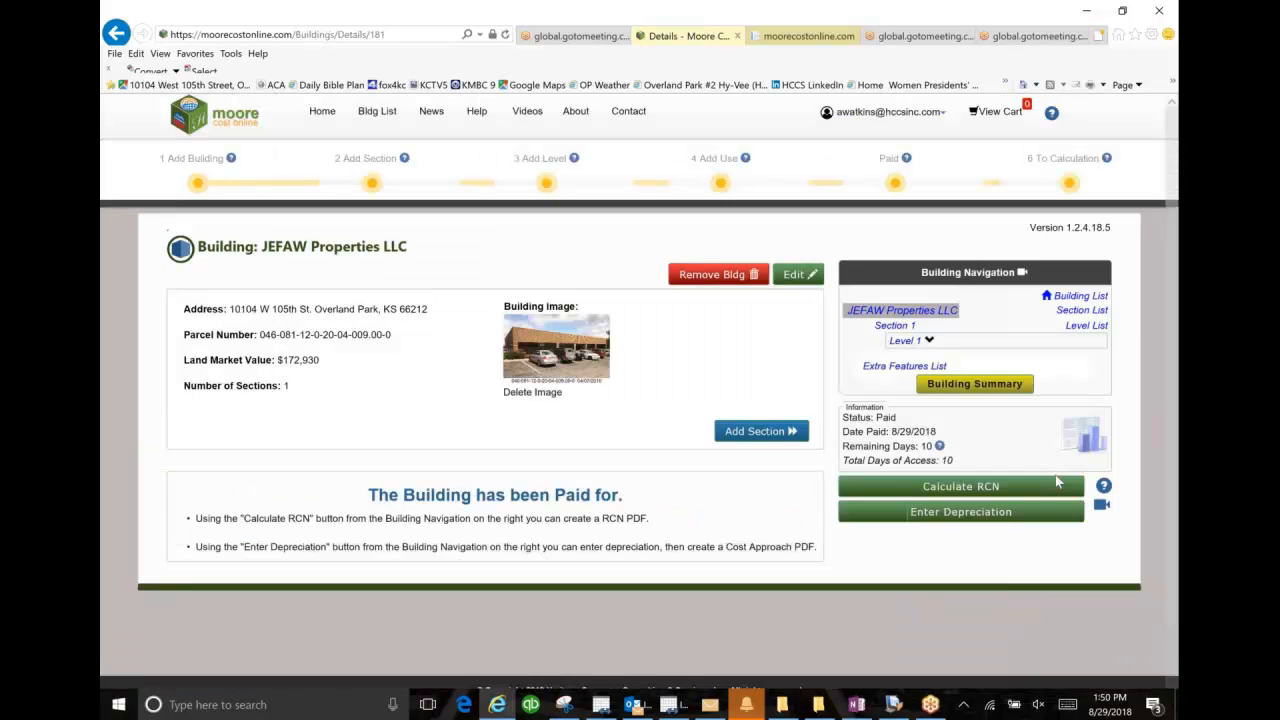
{"action": "left_click", "coordinate": [1025, 513]}
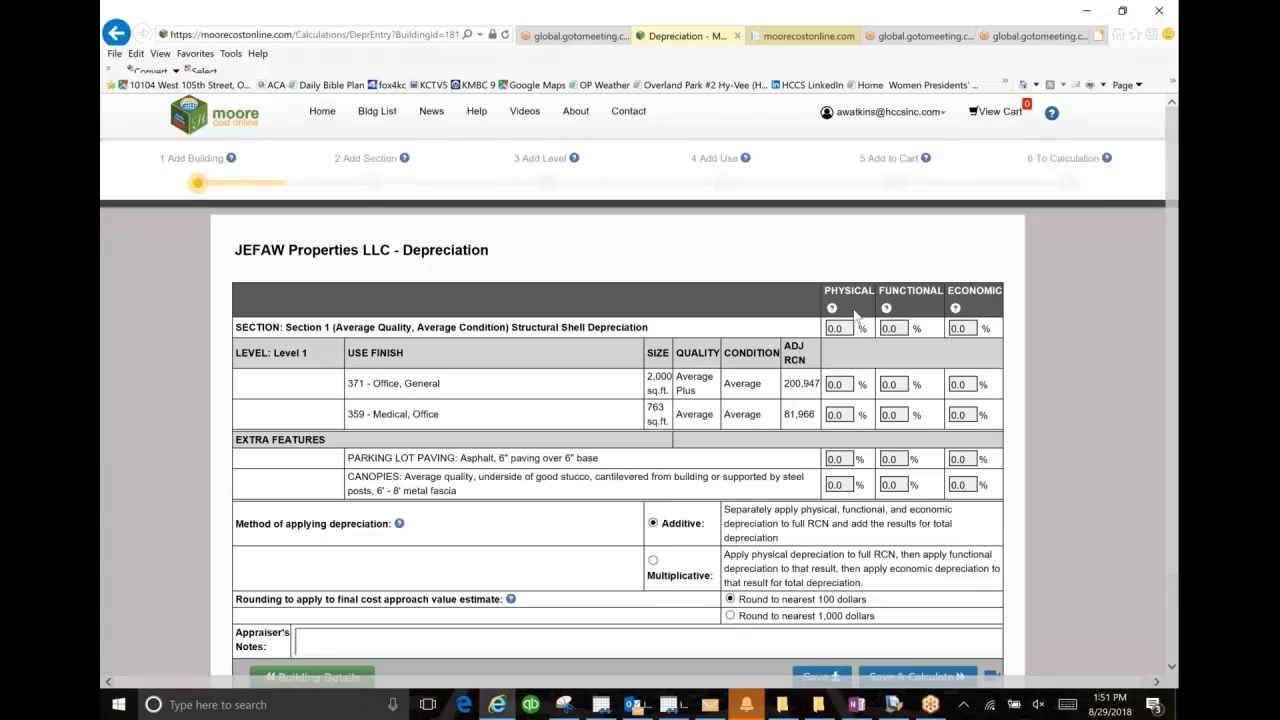
{"action": "mouse_move", "coordinate": [851, 297]}
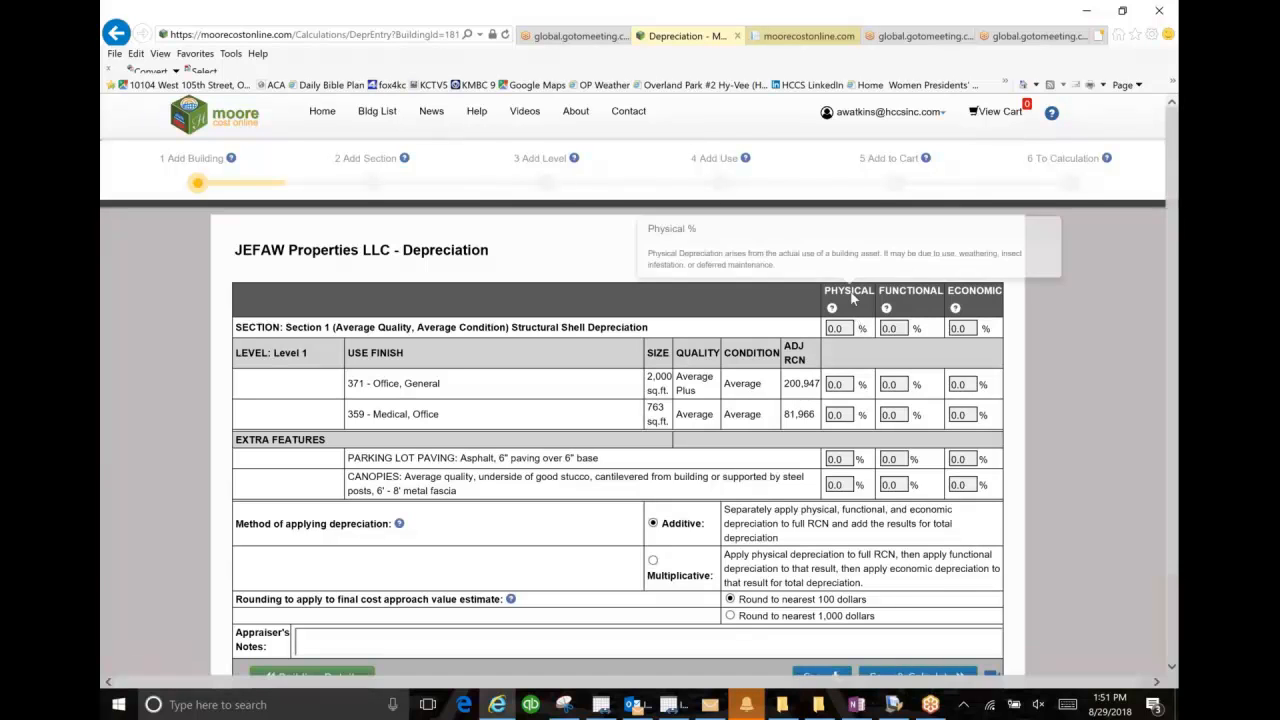
{"action": "mouse_move", "coordinate": [899, 297]}
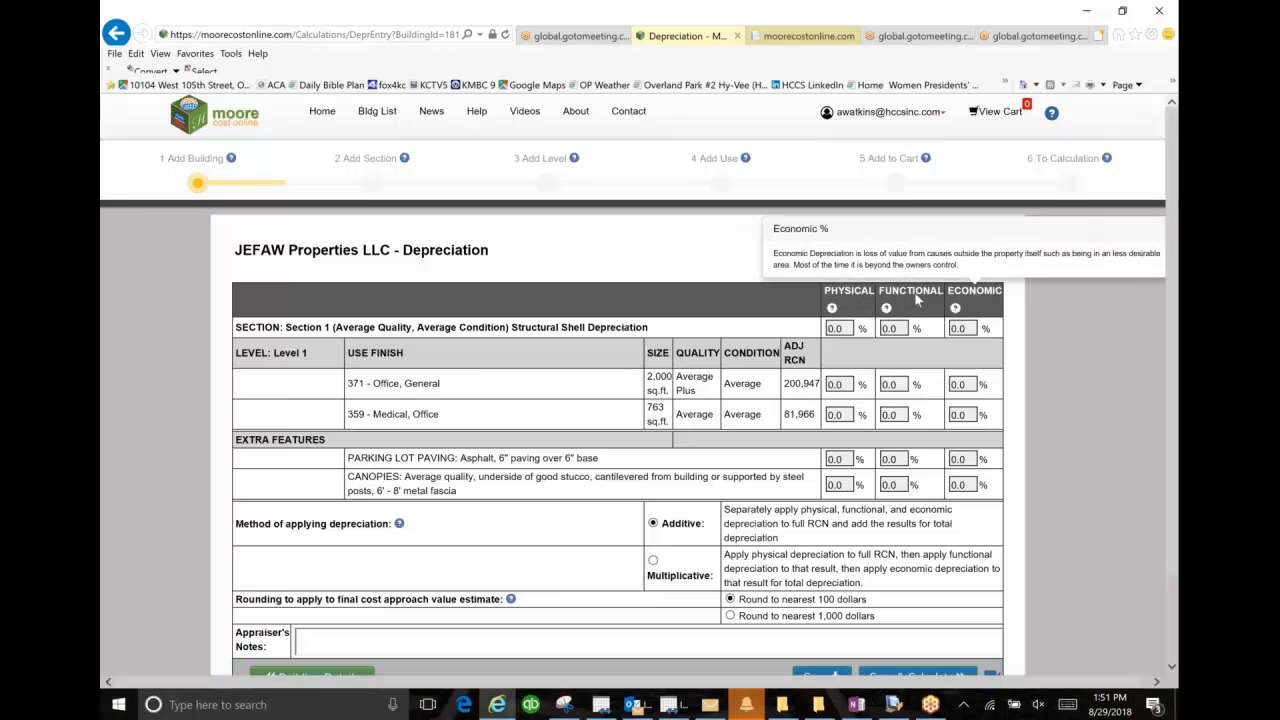
{"action": "left_click", "coordinate": [848, 327]}
{"action": "left_click_drag", "start_coordinate": [848, 327], "coordinate": [817, 330]}
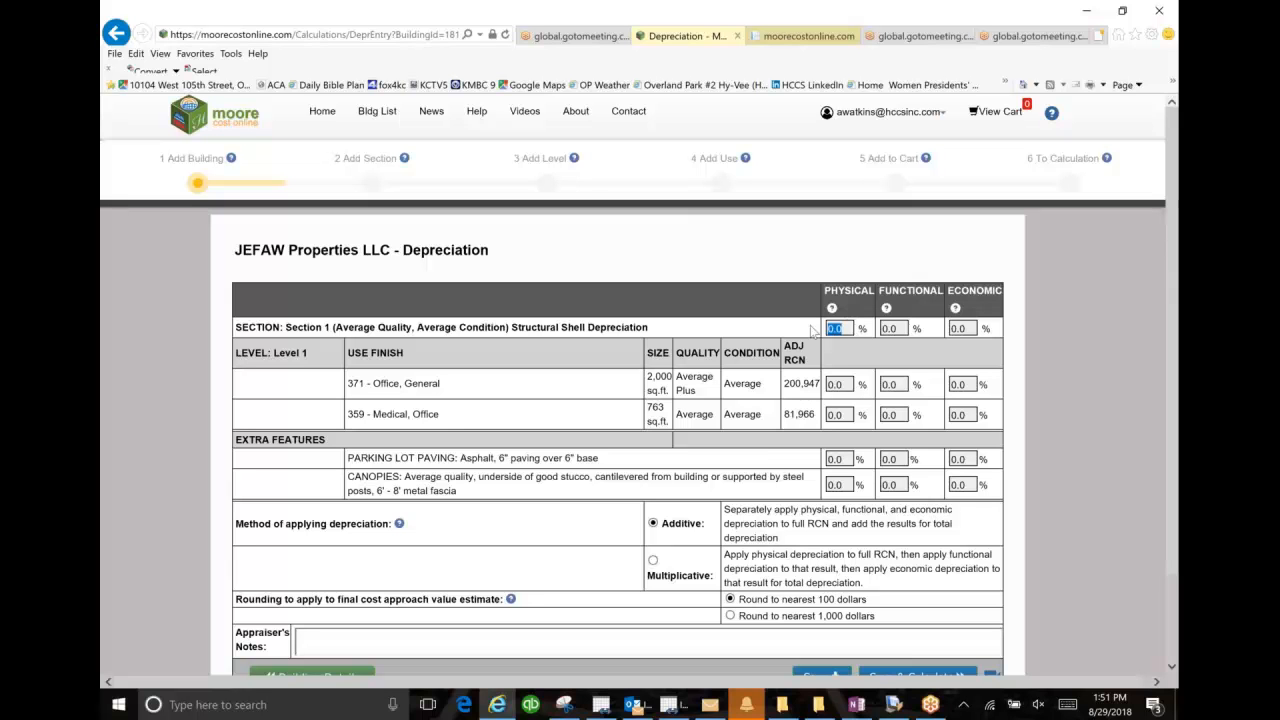
{"action": "type", "text": "20"}
Step: Set physical depreciation to 3% for both the general office and medical office uses, and the medical office's functional depreciation to 3%
{"action": "key", "text": "Tab"}
{"action": "key", "text": "Tab"}
{"action": "key", "text": "Tab"}
{"action": "type", "text": "3"}
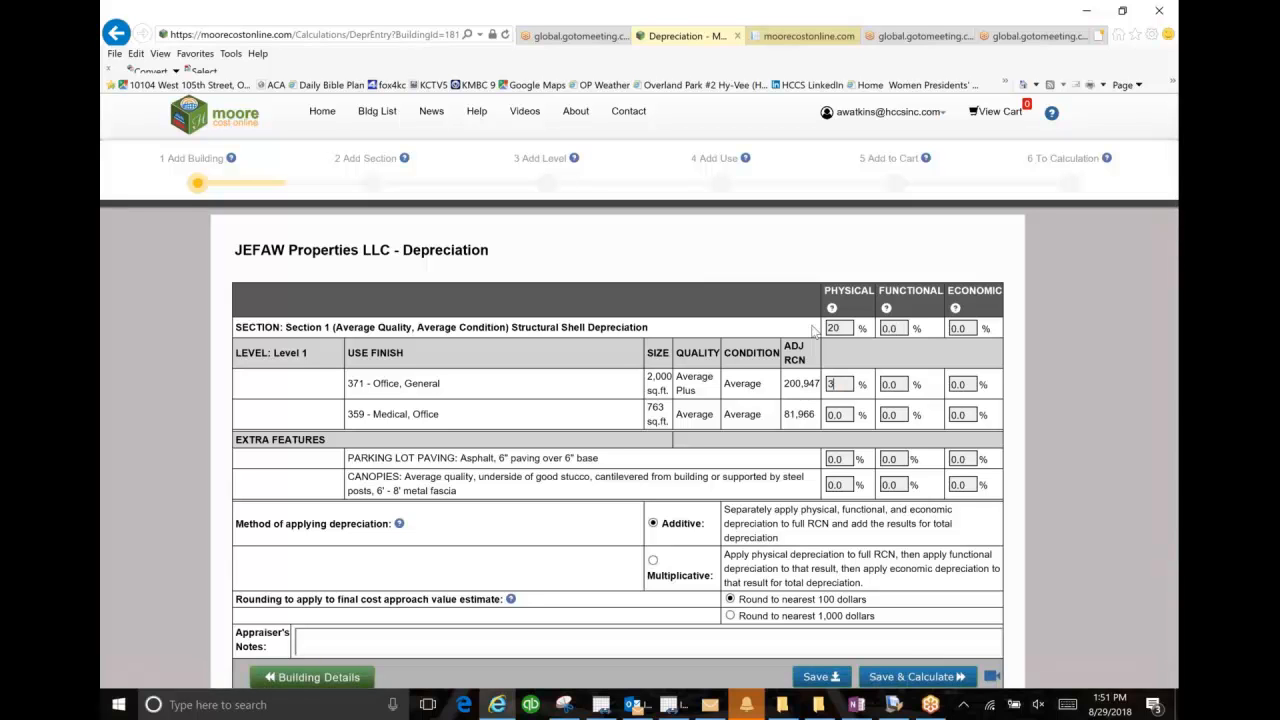
{"action": "key", "text": "Tab"}
{"action": "key", "text": "Tab"}
{"action": "key", "text": "Tab"}
{"action": "type", "text": "3"}
{"action": "key", "text": "Tab"}
{"action": "type", "text": "3"}
Step: Set physical depreciation to 30% for the parking lot paving and 20% for the canopies
{"action": "key", "text": "Tab"}
{"action": "key", "text": "Tab"}
{"action": "key", "text": "BackSpace"}
{"action": "type", "text": "30"}
{"action": "key", "text": "Tab"}
{"action": "type", "text": "20"}
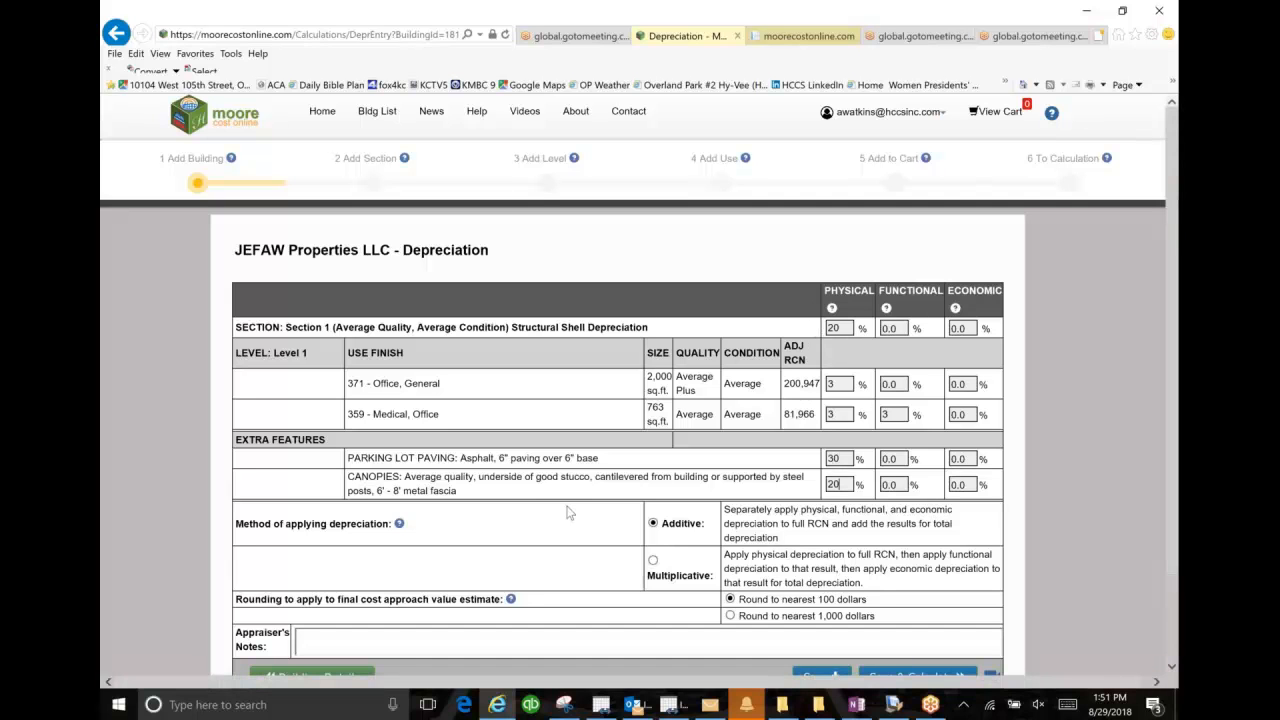
Step: Save the depreciation entries, calculate the cost approach value estimate and review it through to the estimated values per square foot
{"action": "scroll", "coordinate": [578, 517], "scroll_direction": "down", "scroll_amount": 1}
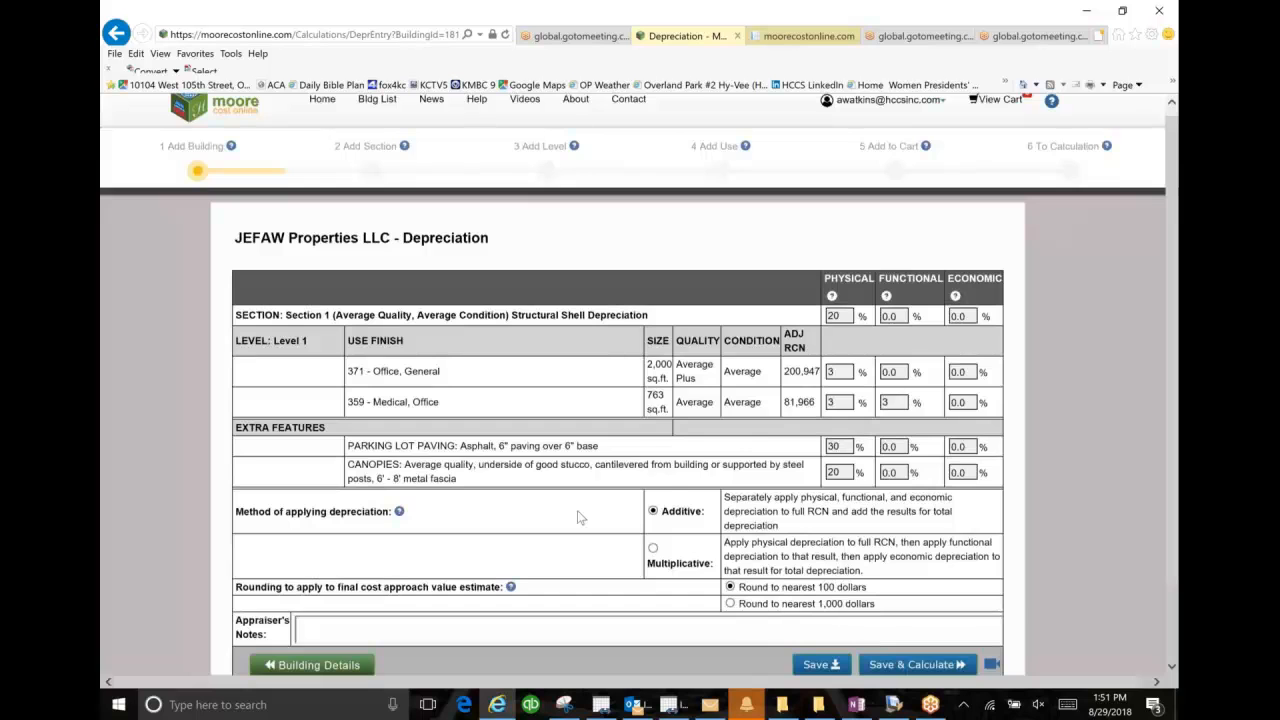
{"action": "scroll", "coordinate": [578, 517], "scroll_direction": "down", "scroll_amount": 1}
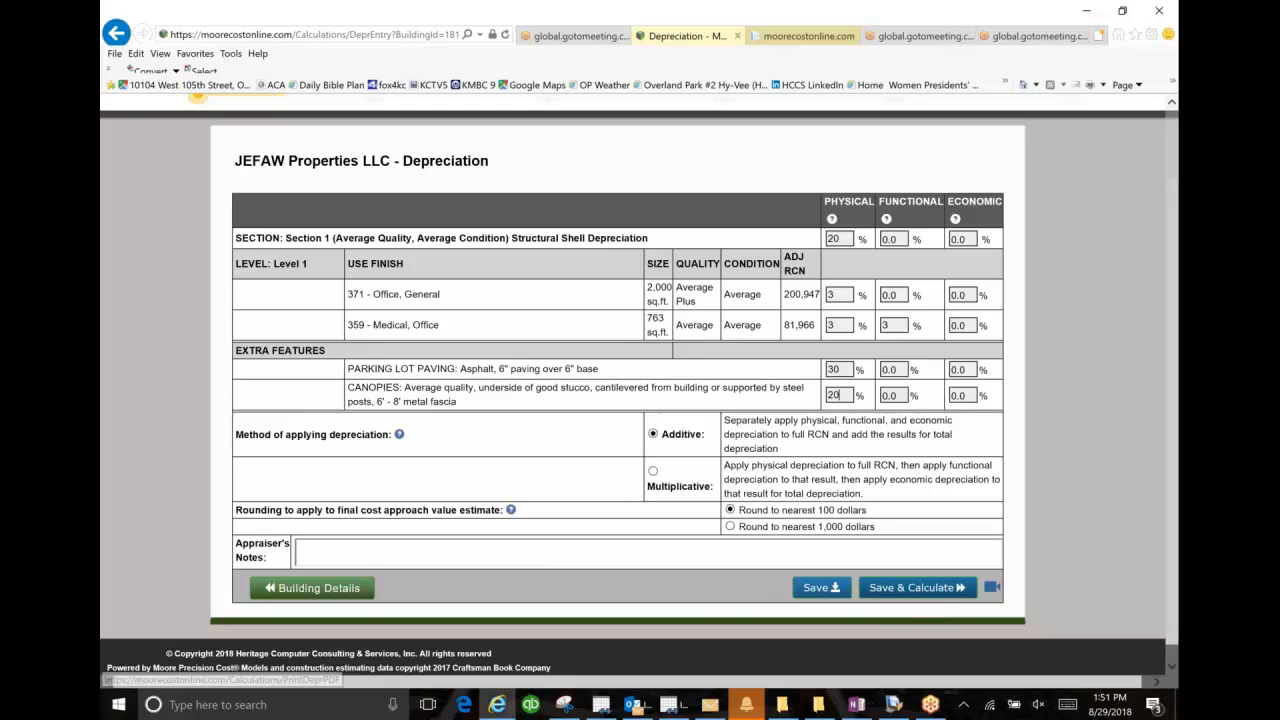
{"action": "left_click", "coordinate": [947, 597]}
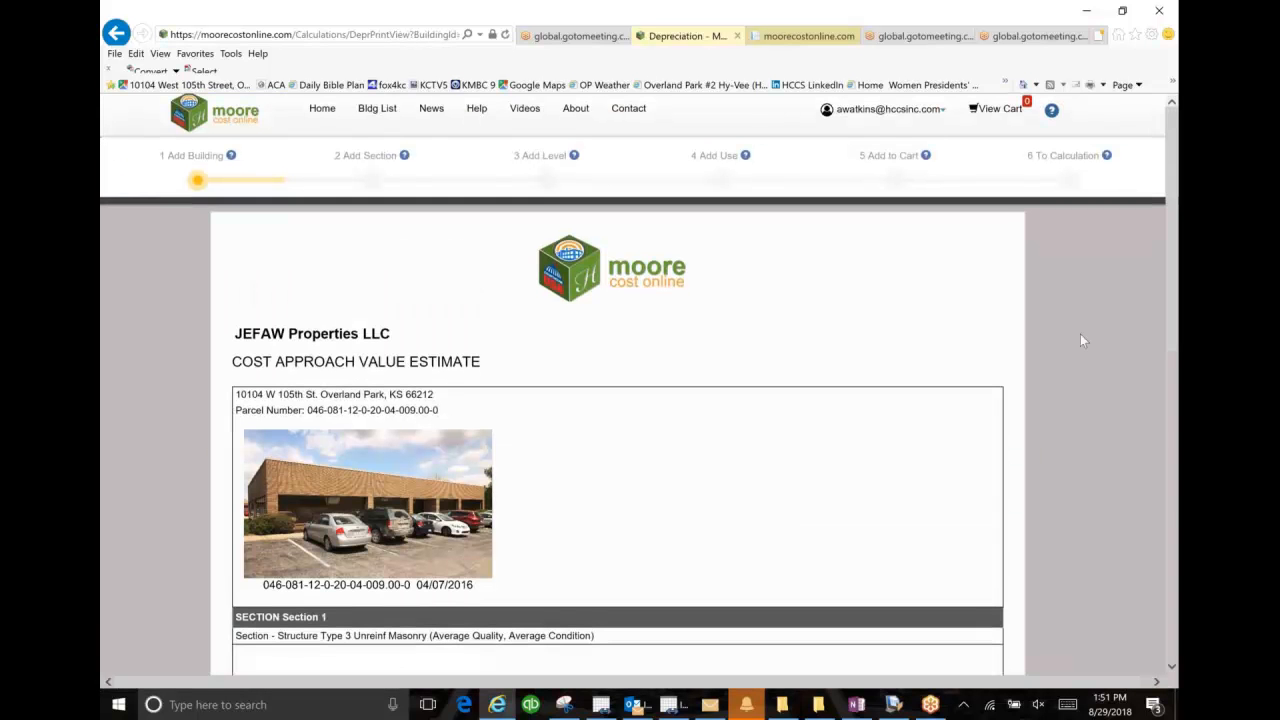
{"action": "scroll", "coordinate": [1080, 340], "scroll_direction": "down", "scroll_amount": 2}
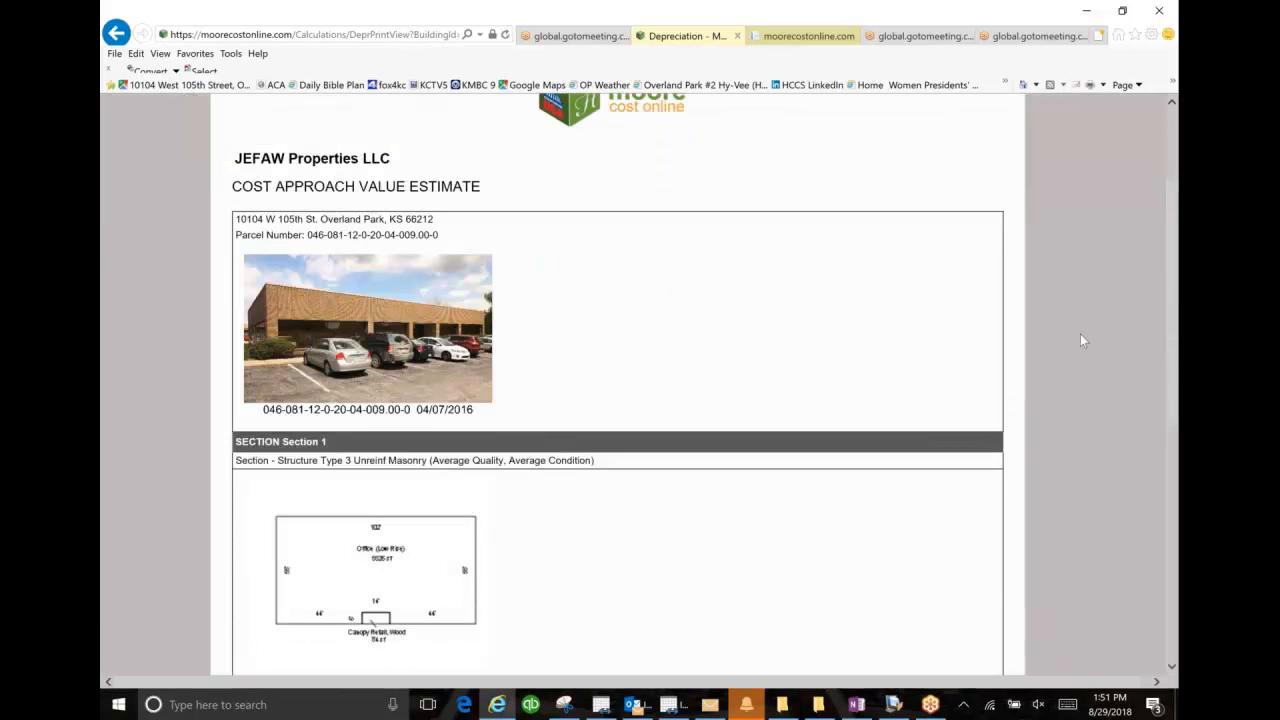
{"action": "scroll", "coordinate": [1080, 340], "scroll_direction": "down", "scroll_amount": 2}
{"action": "scroll", "coordinate": [1080, 340], "scroll_direction": "down", "scroll_amount": 2}
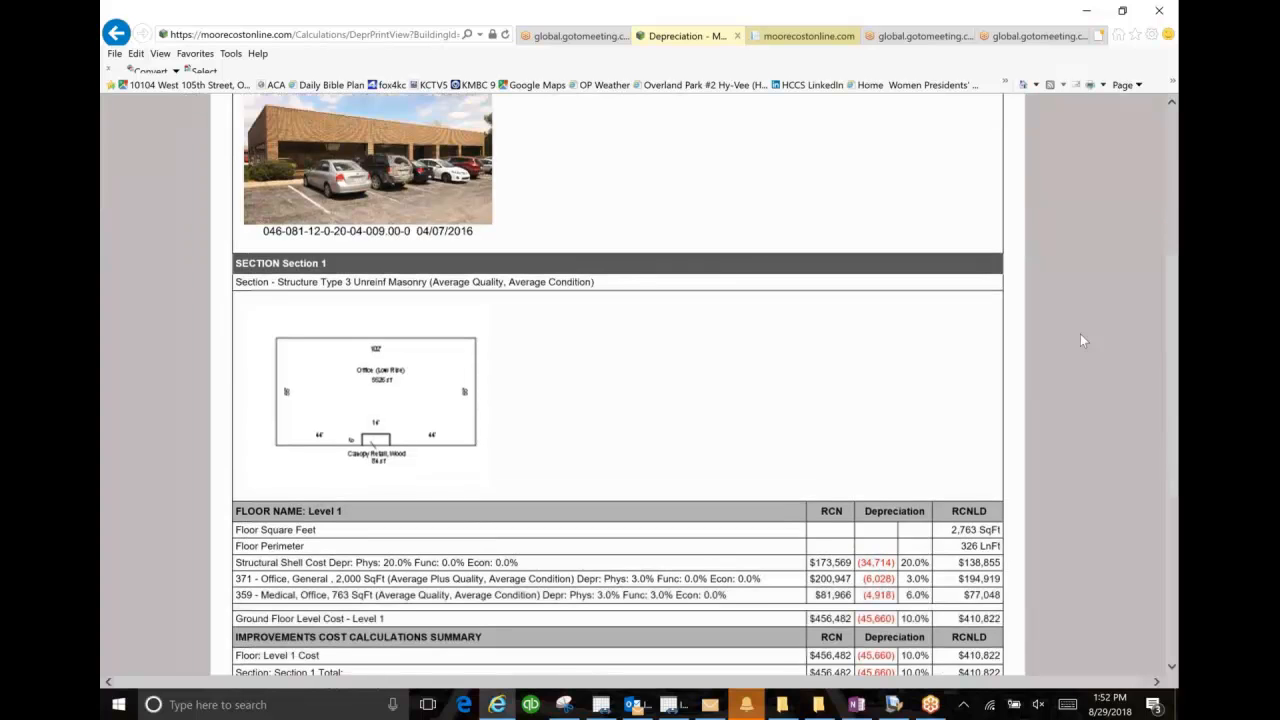
{"action": "scroll", "coordinate": [1080, 341], "scroll_direction": "down", "scroll_amount": 2}
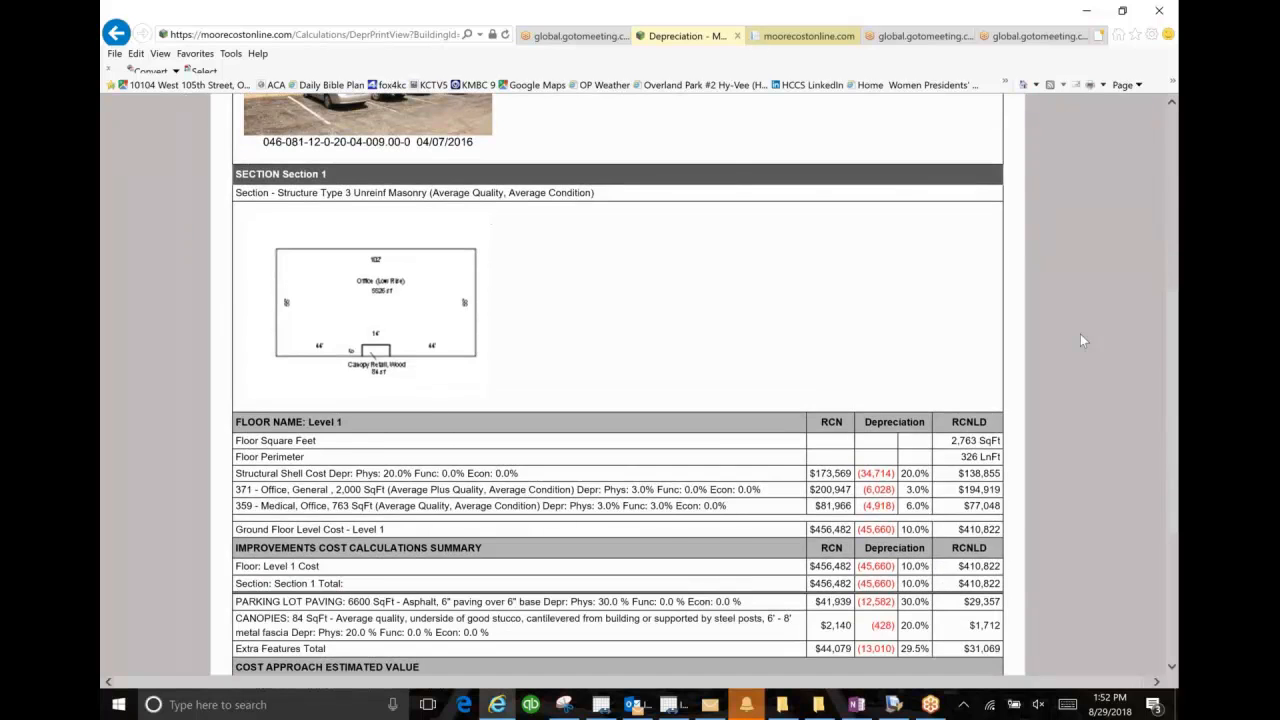
{"action": "scroll", "coordinate": [1080, 341], "scroll_direction": "down", "scroll_amount": 2}
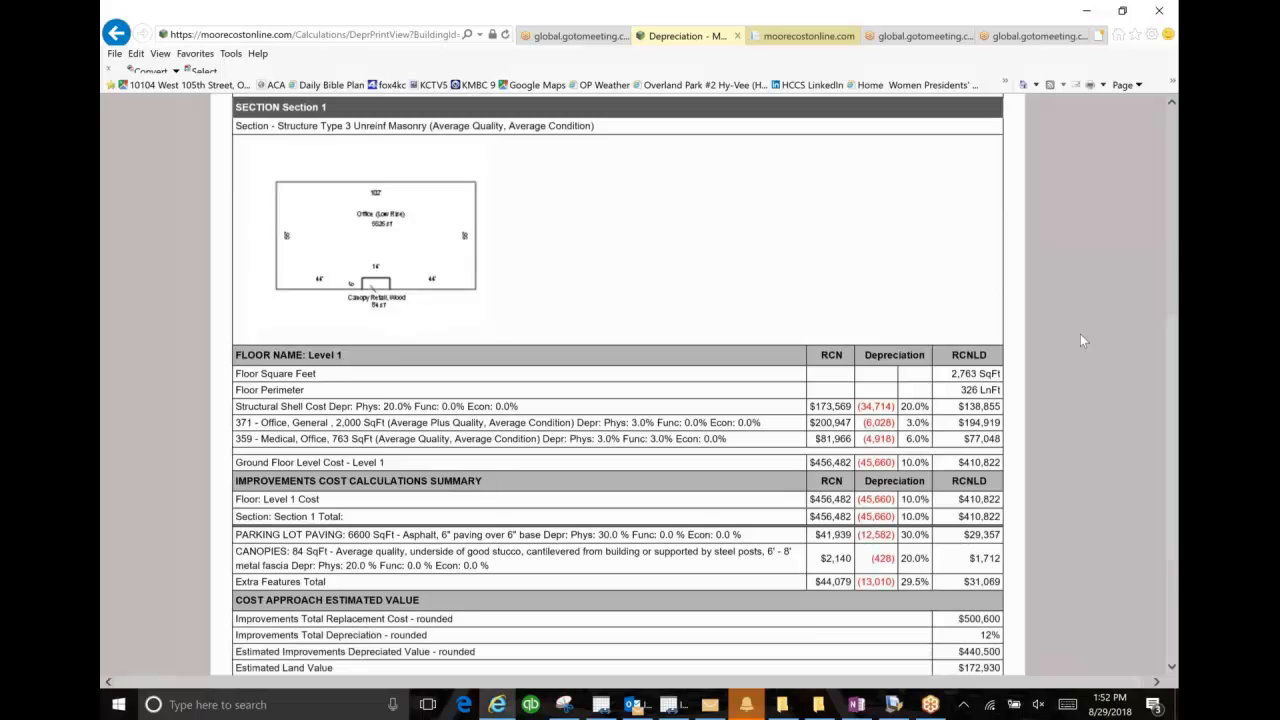
{"action": "scroll", "coordinate": [1080, 340], "scroll_direction": "down", "scroll_amount": 3}
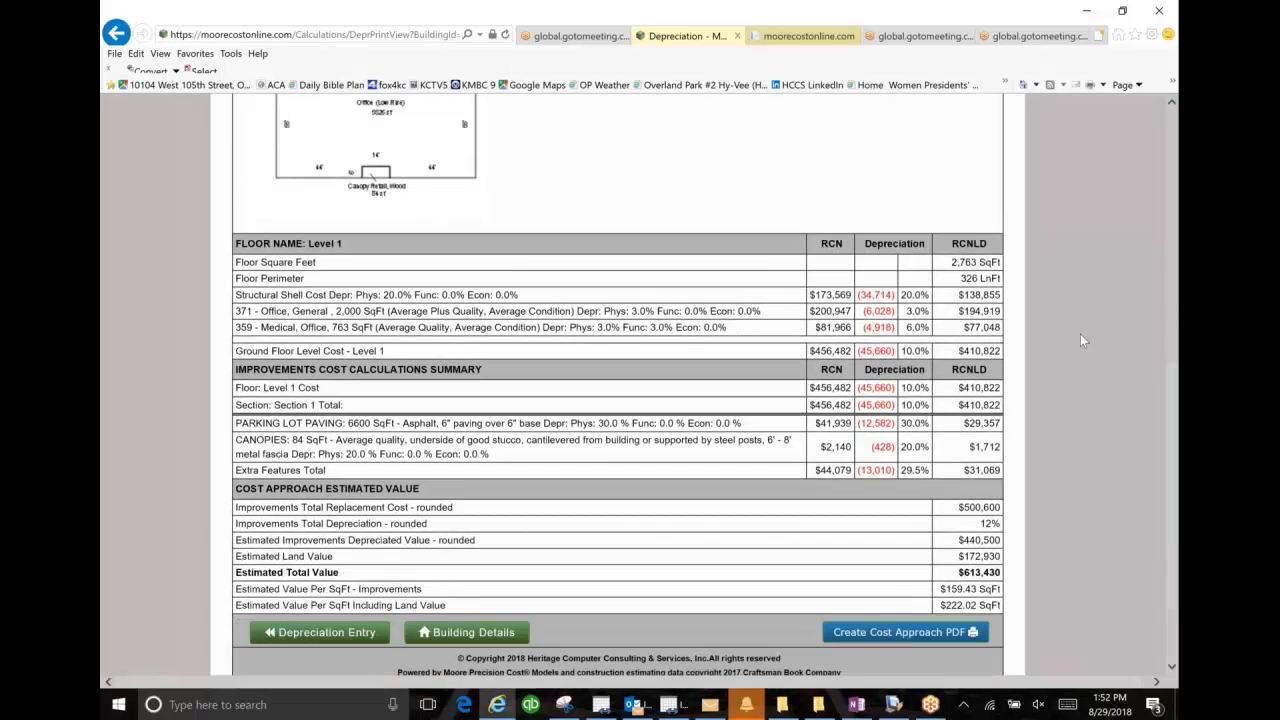